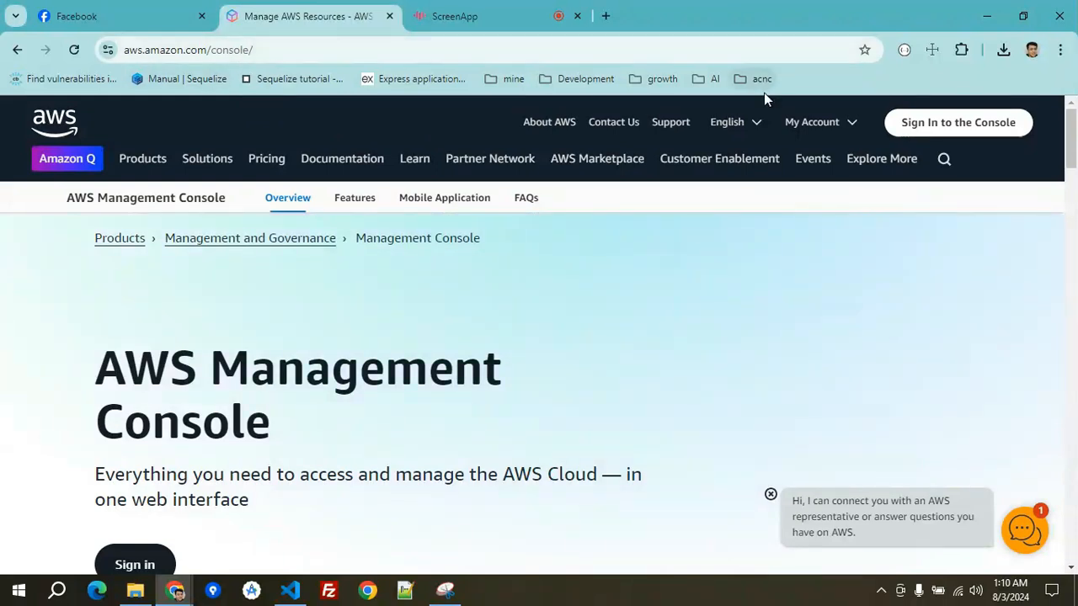
Open the AWS console sign-in page and switch to signing in with the root user email.
left_click(863, 131)
left_click(921, 145)
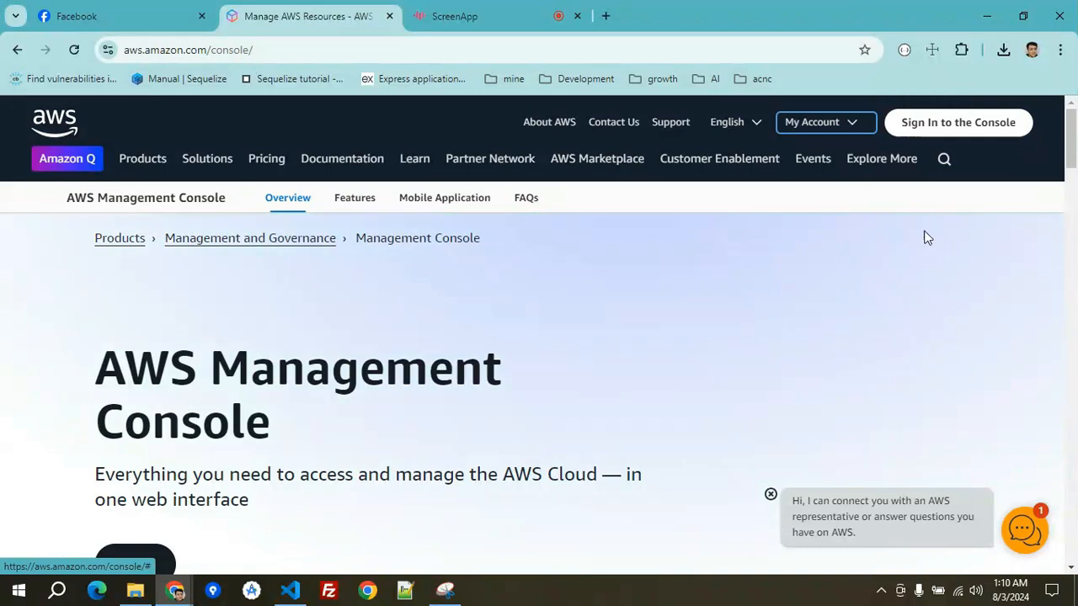
left_click(977, 126)
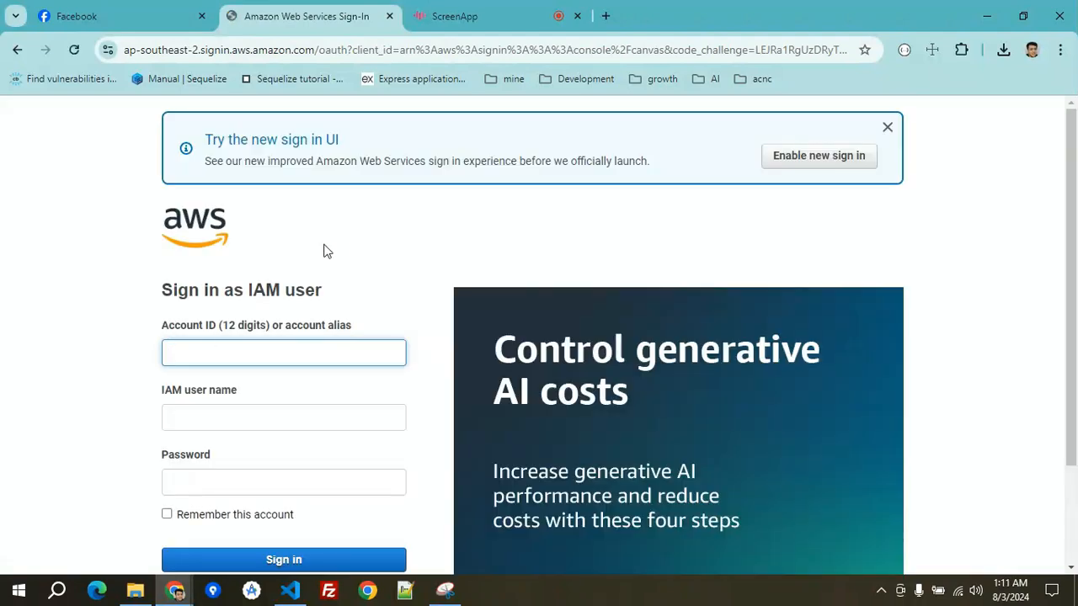
scroll(195, 379, "down", 3)
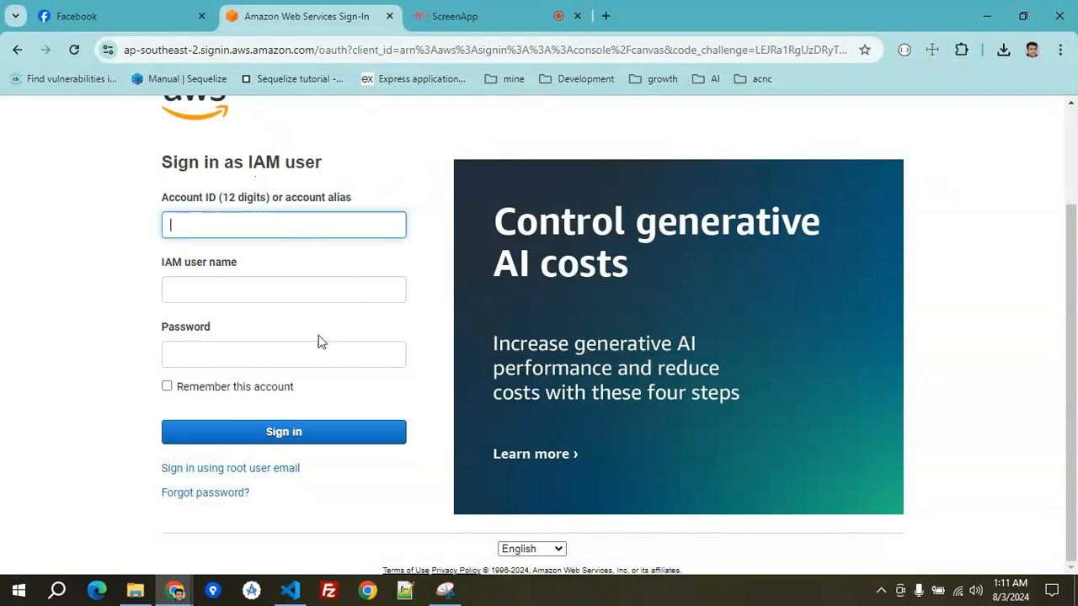
left_click(201, 469)
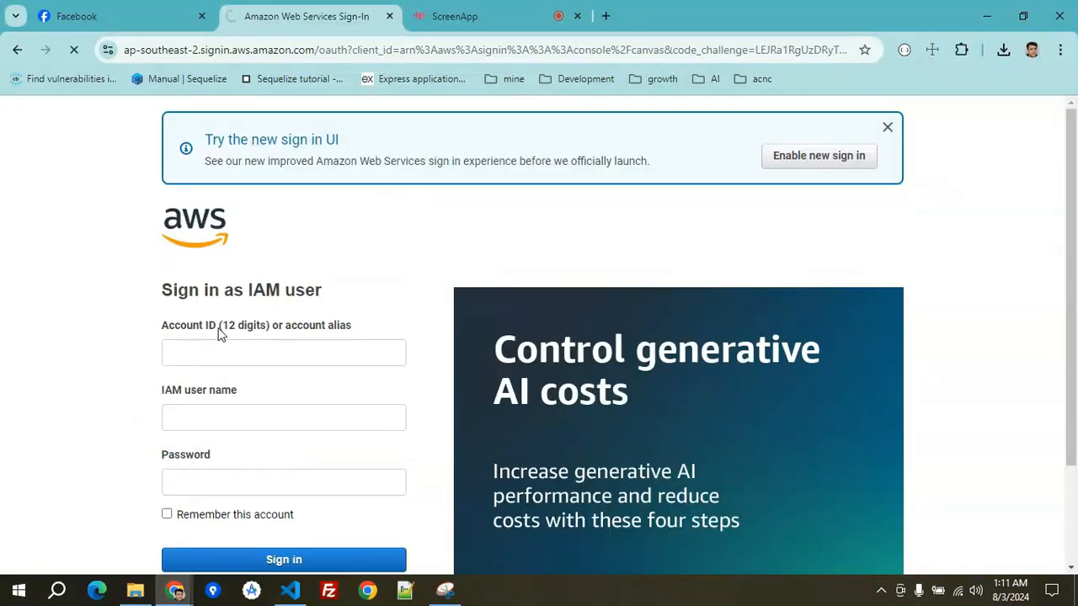
Sign in as root user by submitting the root email address and entering the account password.
scroll(200, 425, "down", 3)
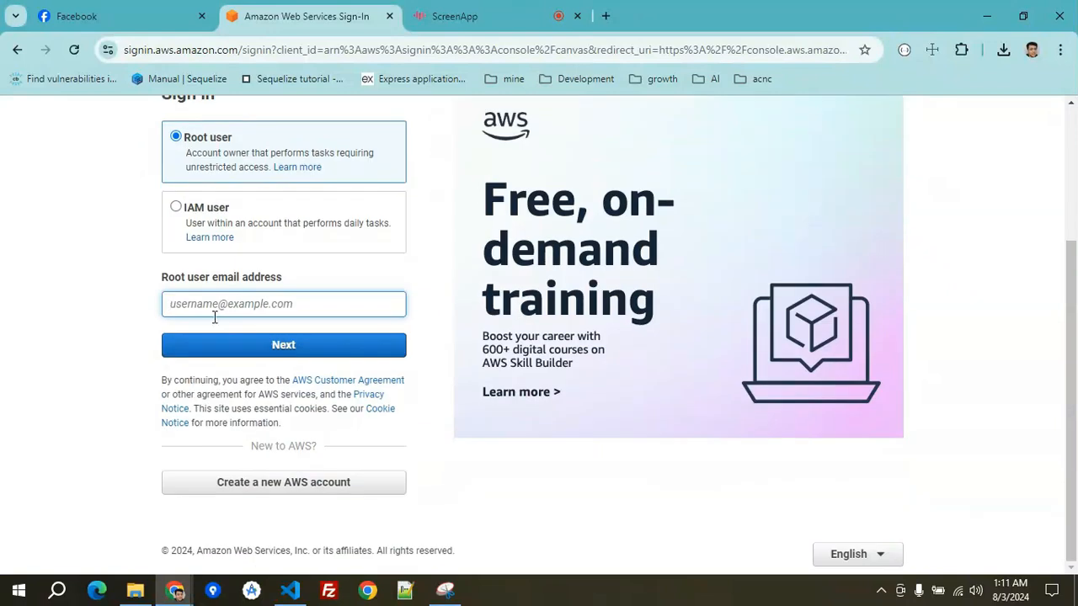
left_click(288, 308)
left_click(249, 343)
left_click(227, 352)
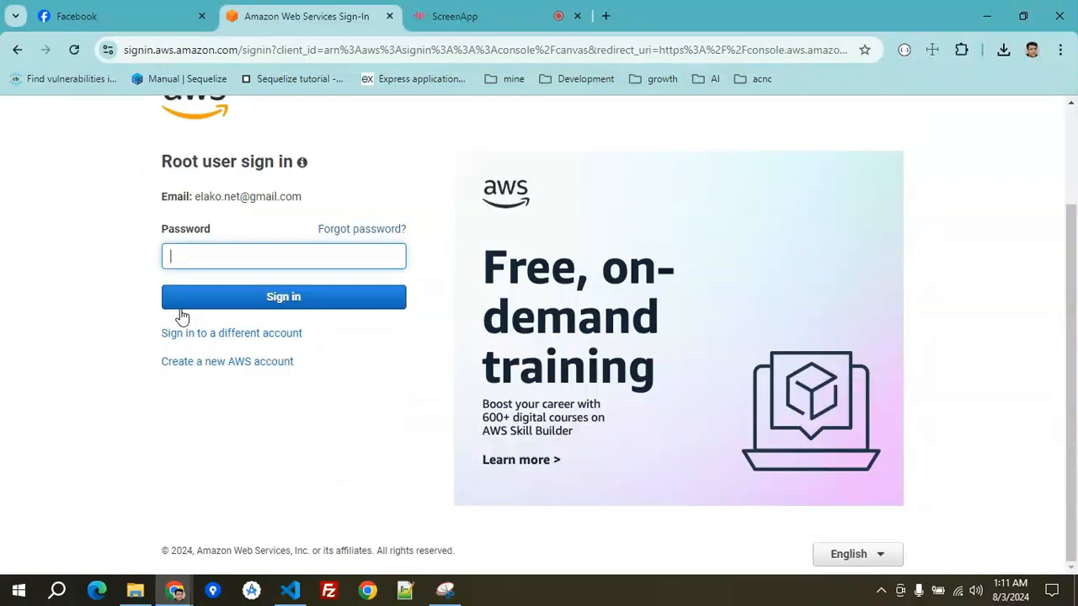
type("••••••••••")
left_click(225, 302)
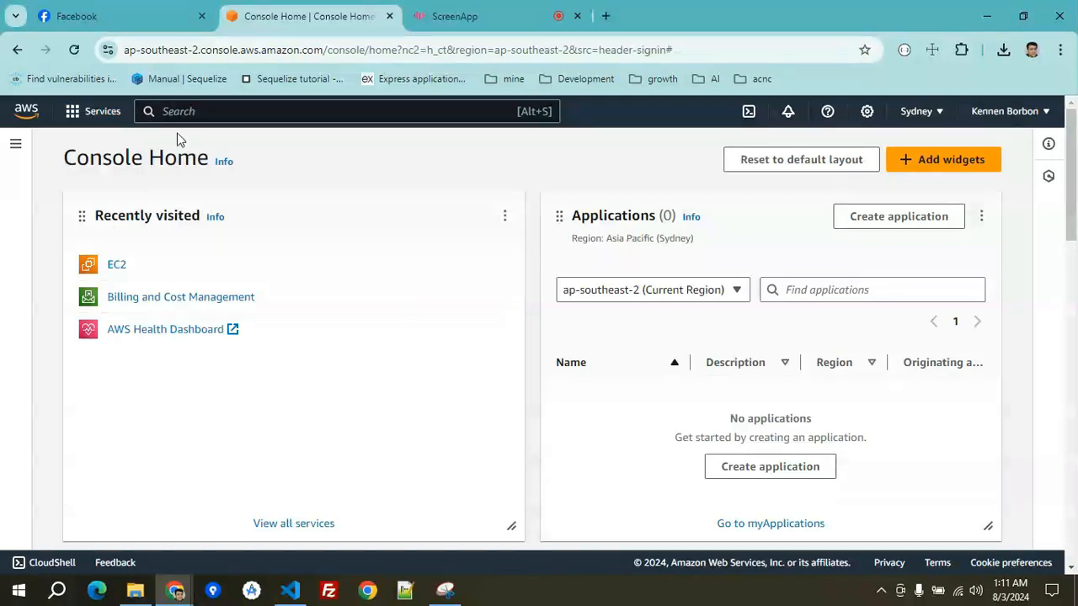
left_click(98, 118)
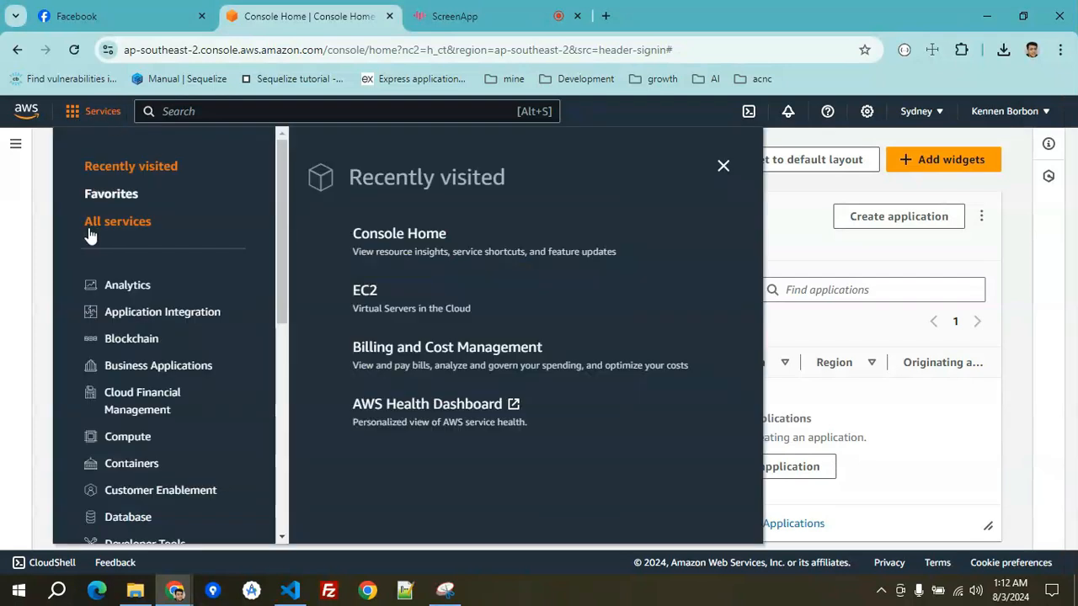
scroll(120, 252, "down", 2)
scroll(123, 249, "down", 2)
scroll(125, 243, "up", 4)
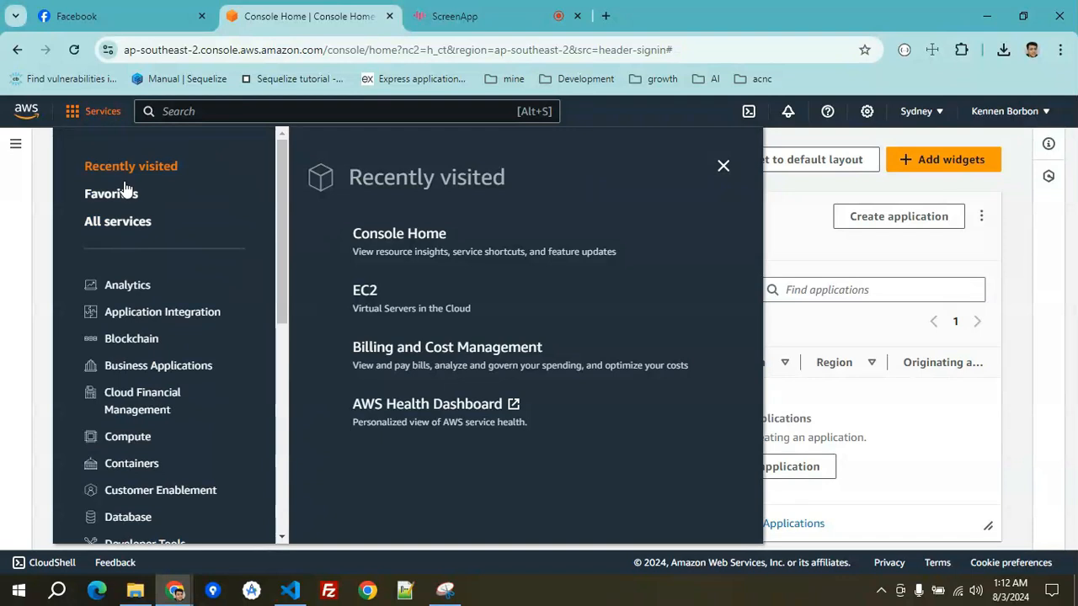
Search the console for EC2 and open the EC2 service.
left_click(193, 111)
type("E")
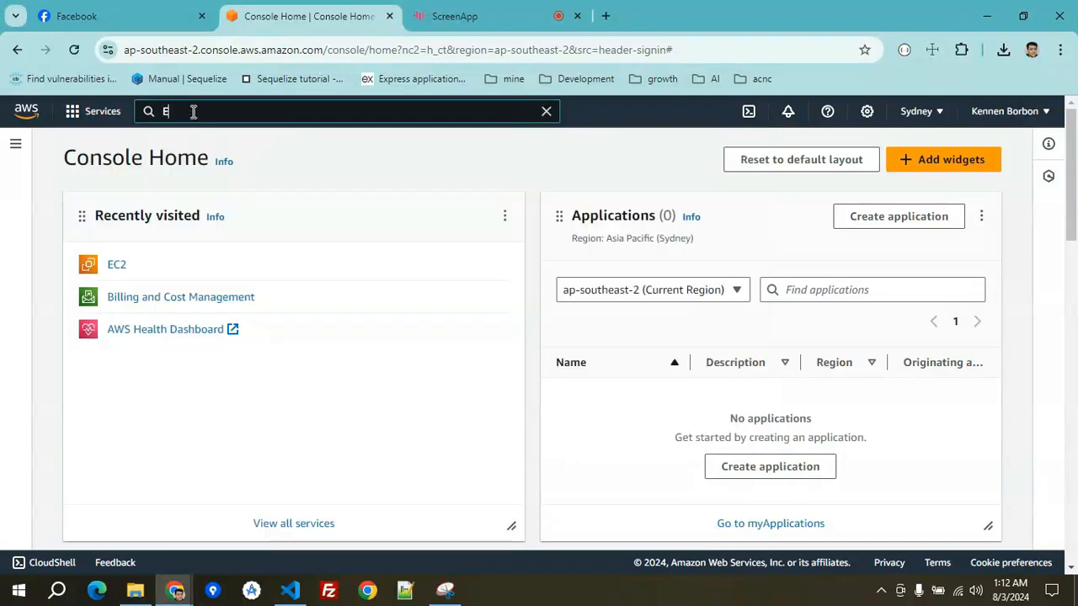
type("C2")
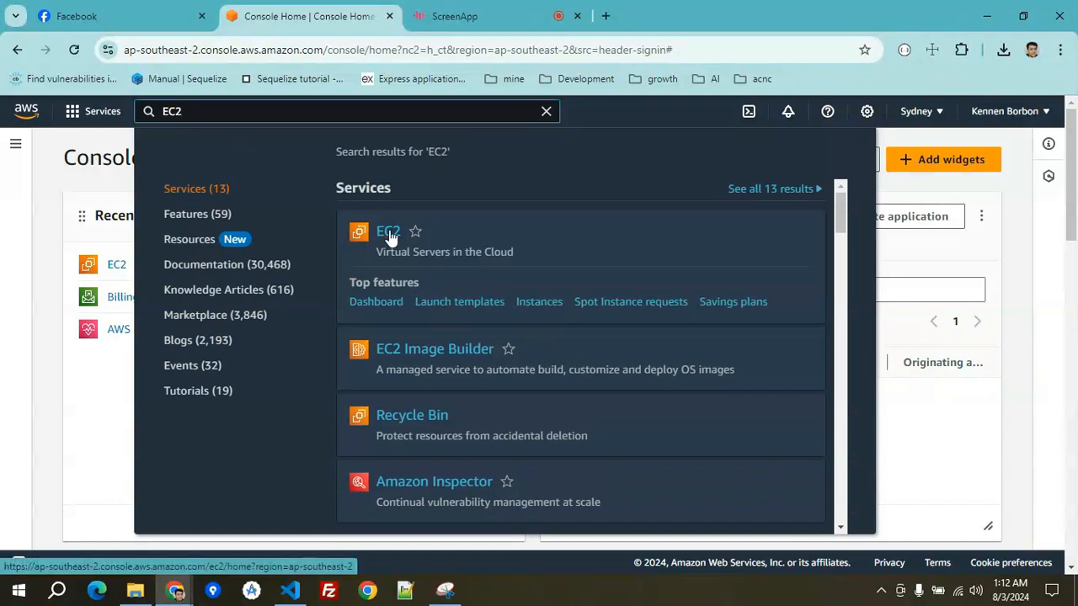
left_click(390, 235)
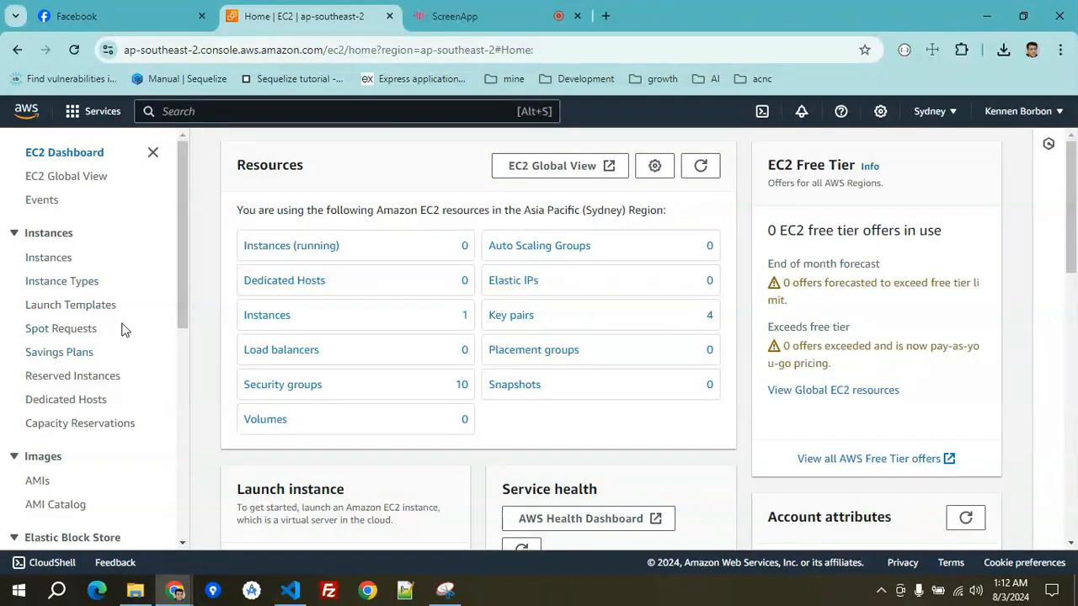
Start launching a new instance from the EC2 instances list and name it WebServer.
left_click(39, 261)
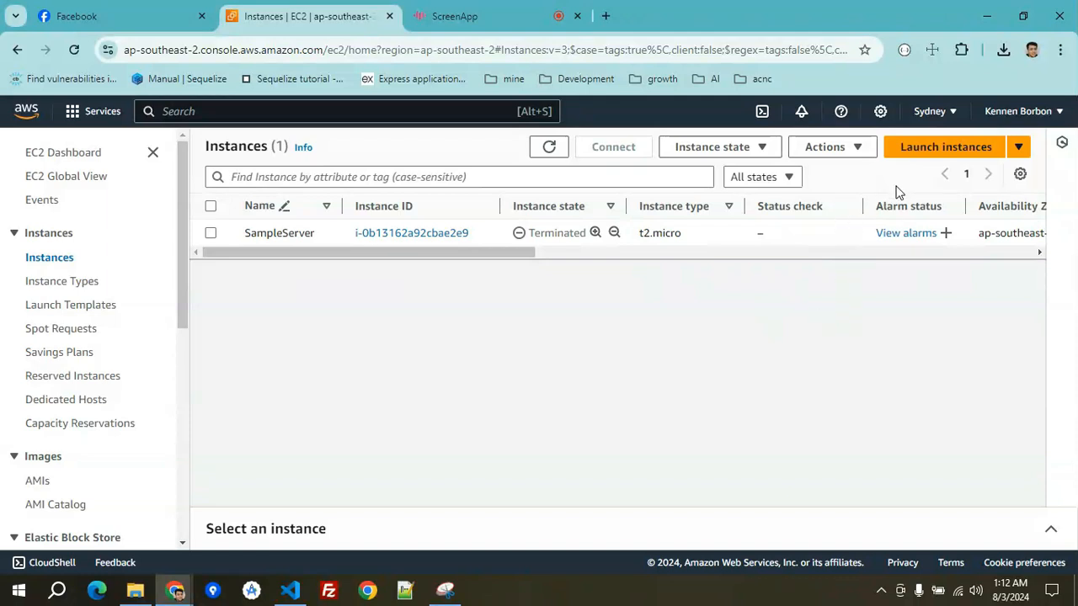
left_click(960, 151)
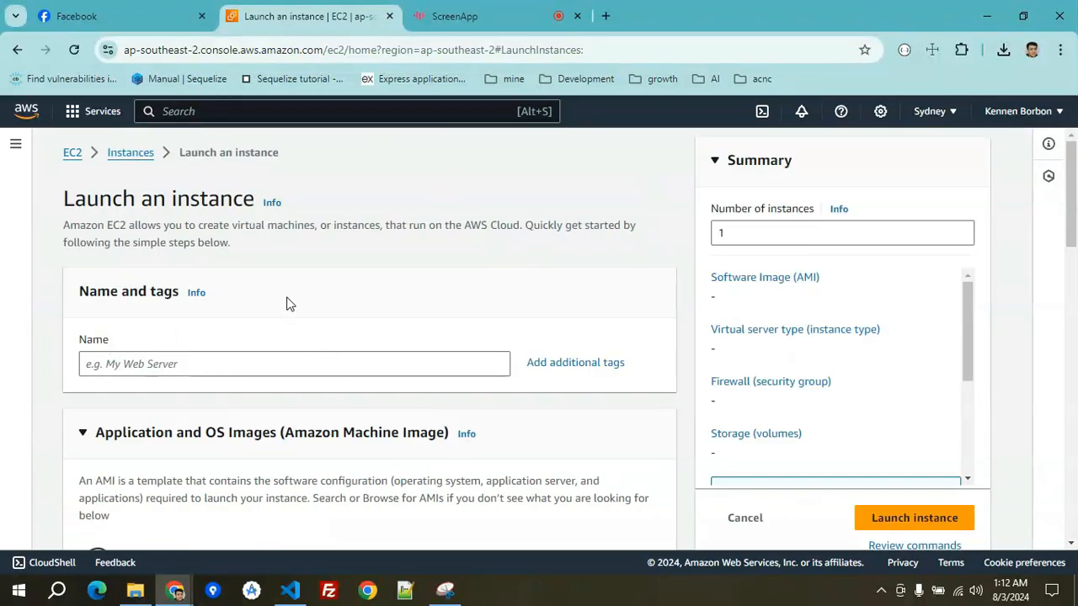
scroll(224, 247, "down", 2)
left_click(150, 206)
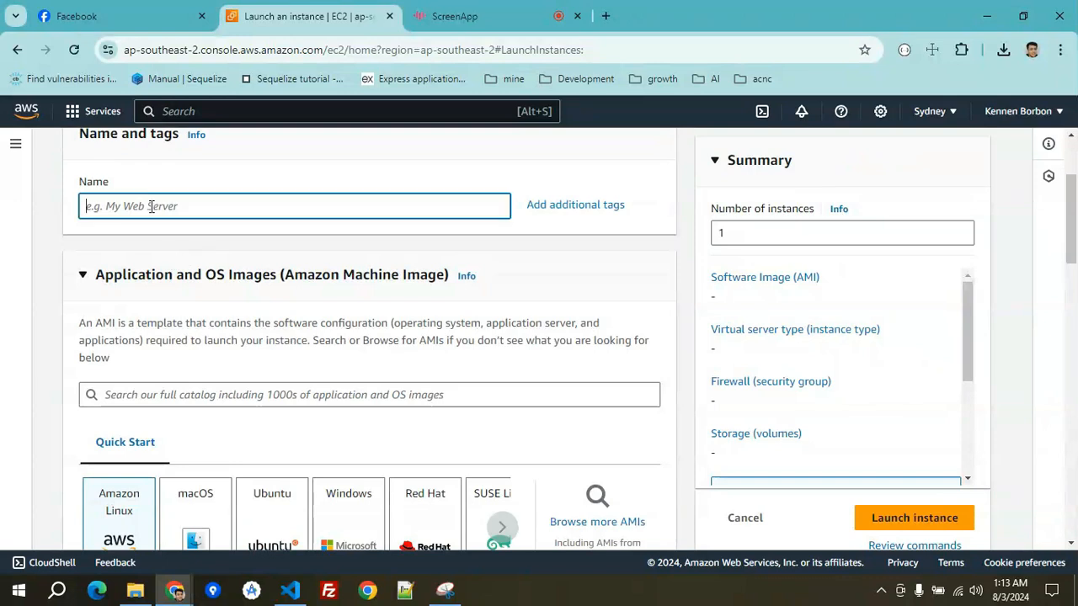
type("w")
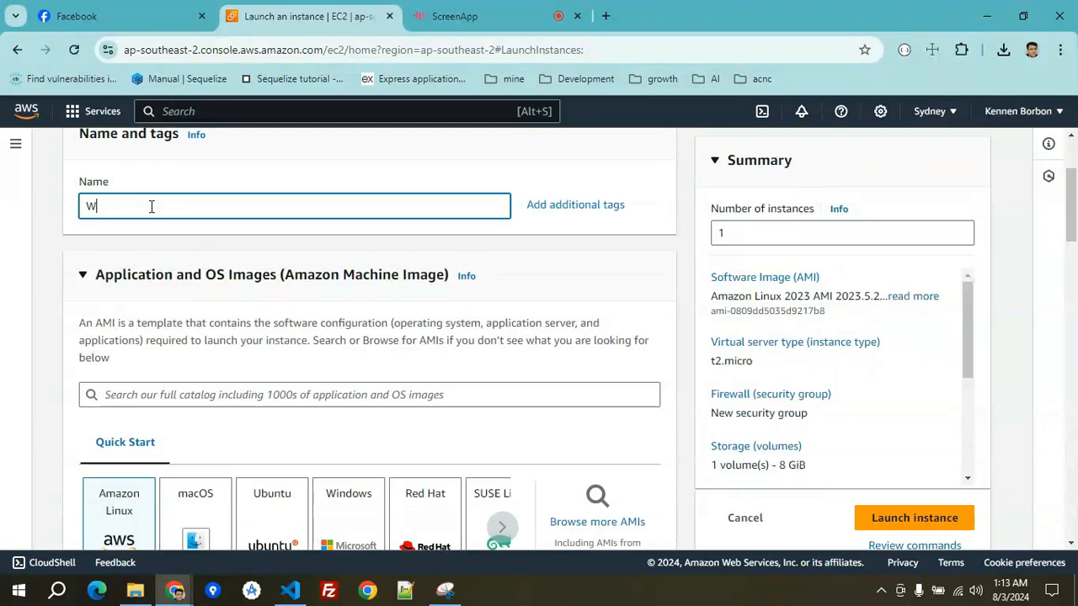
key("BackSpace")
type("W")
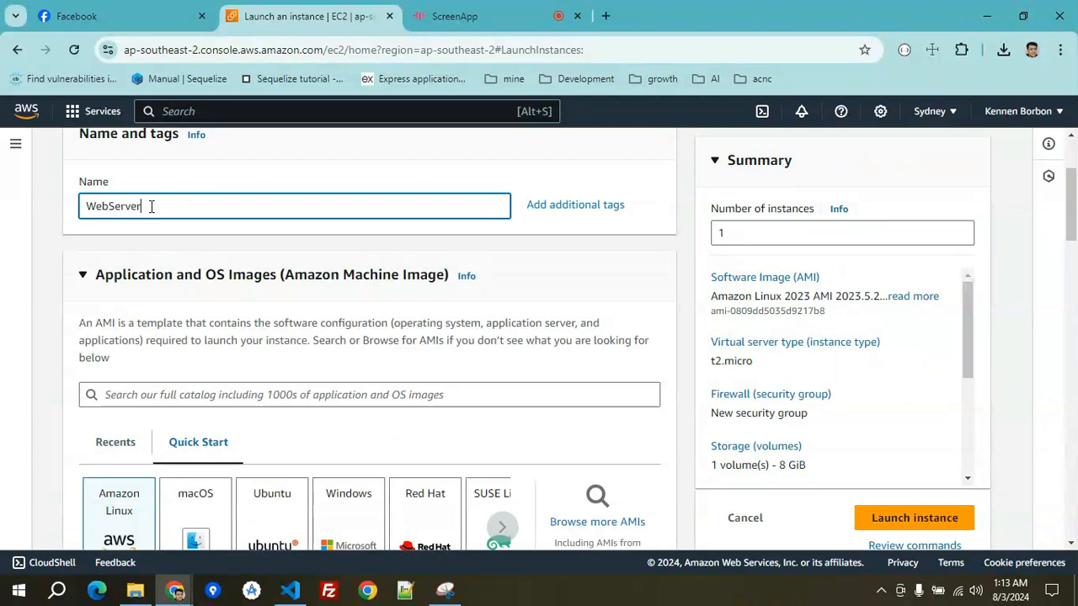
Browse the quick-start operating system images and choose Ubuntu for the instance.
scroll(232, 256, "down", 1)
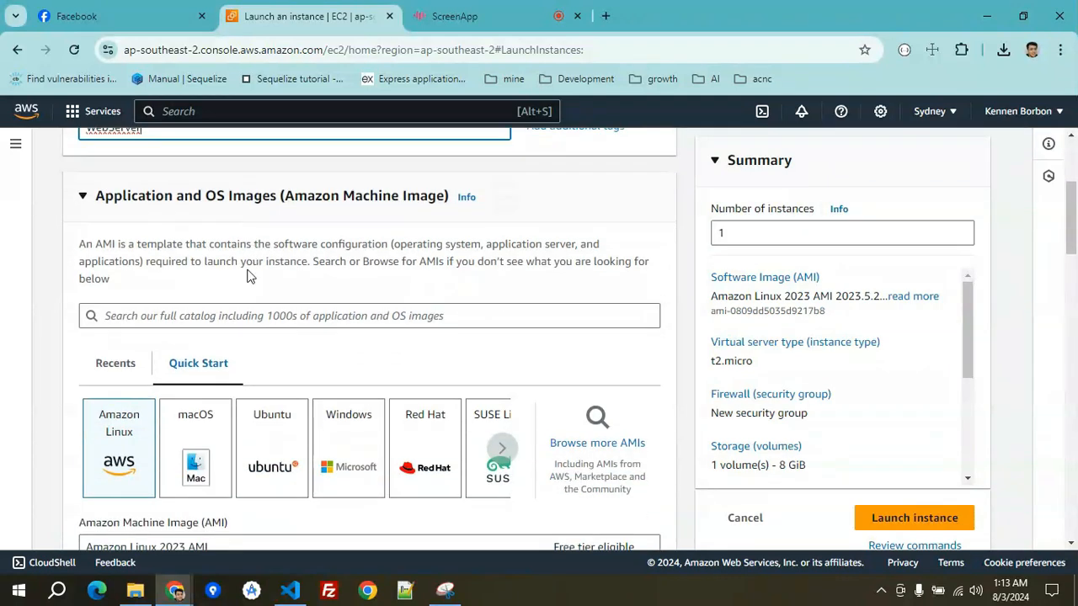
scroll(173, 409, "down", 1)
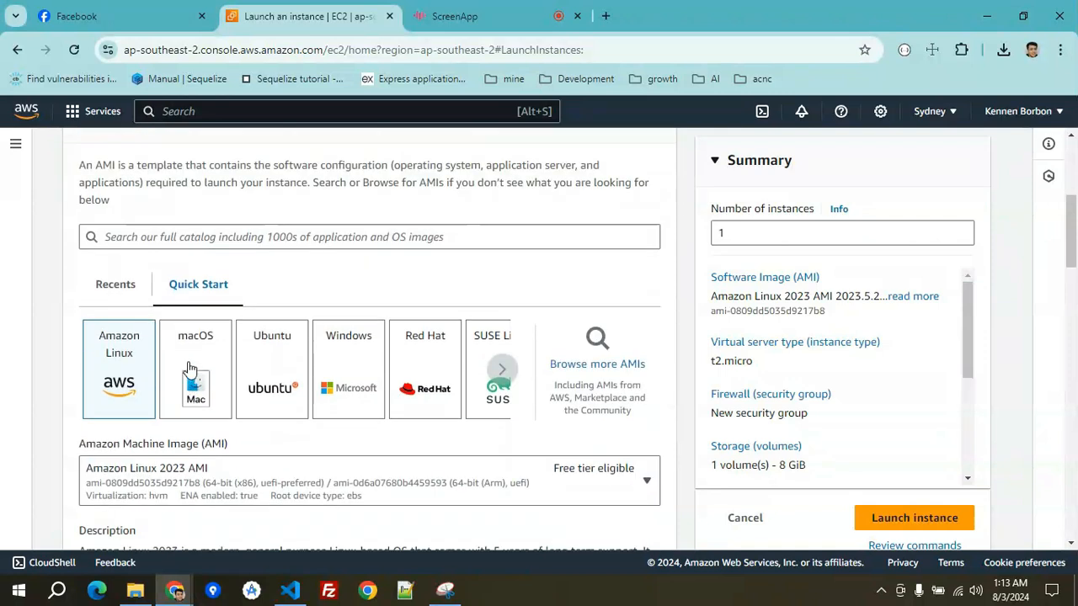
scroll(173, 408, "down", 1)
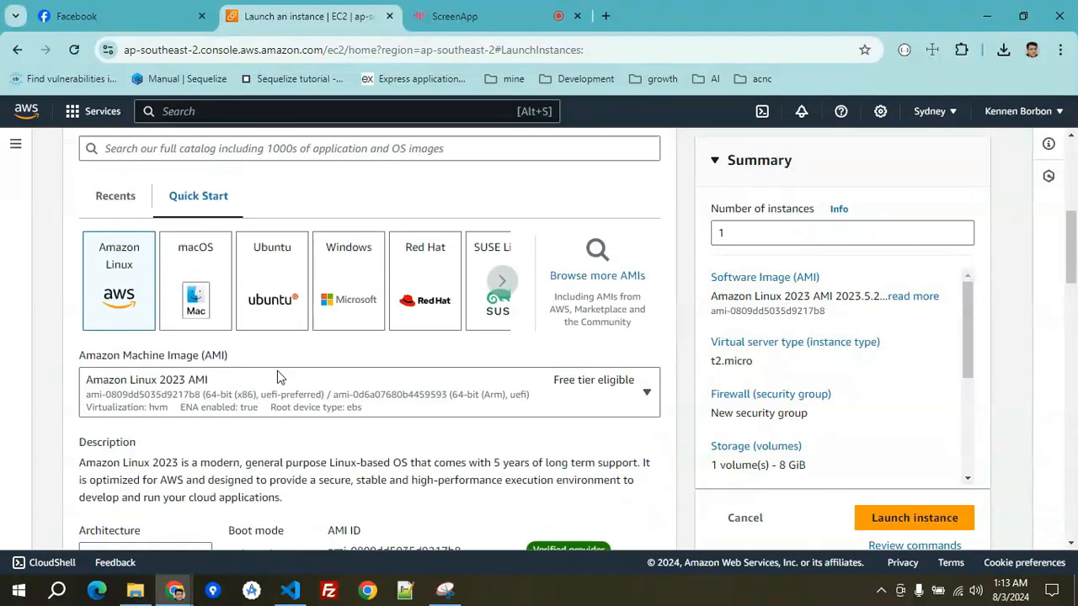
scroll(215, 343, "down", 4)
scroll(300, 378, "up", 6)
scroll(337, 371, "down", 1)
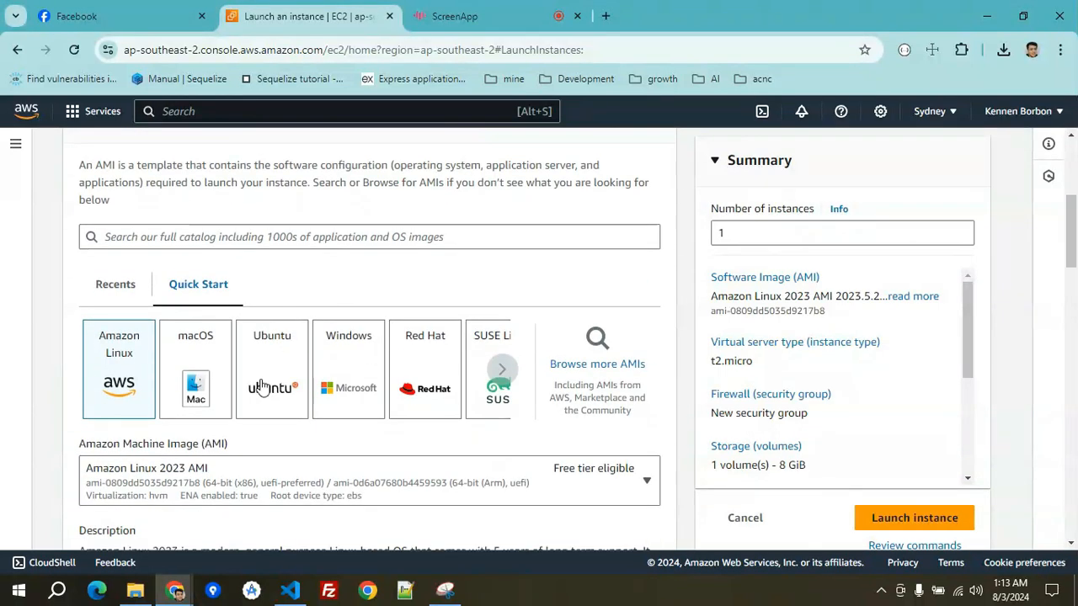
left_click(501, 371)
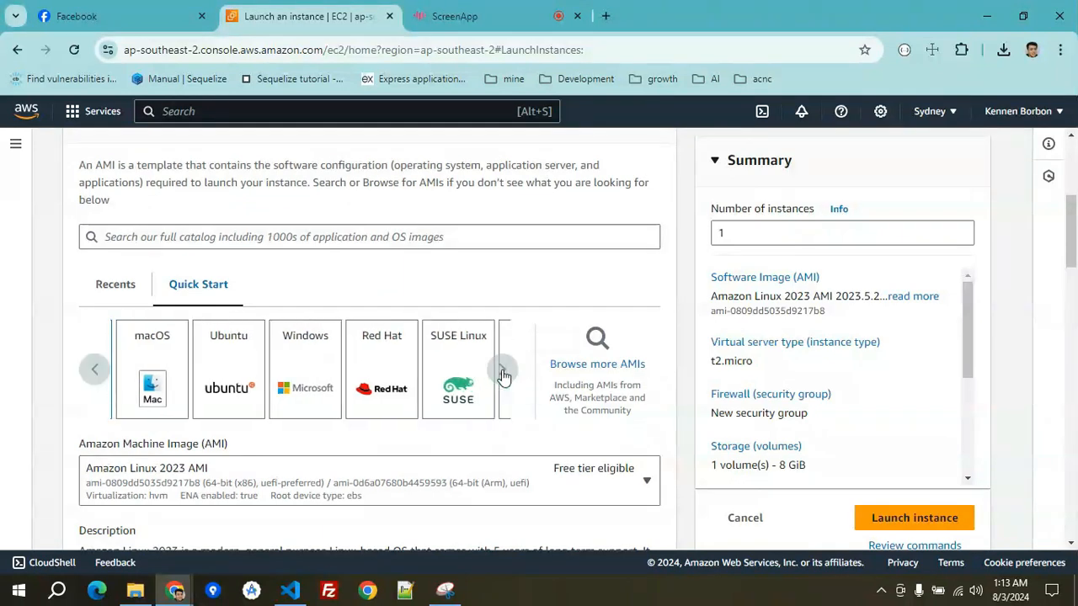
left_click(95, 371)
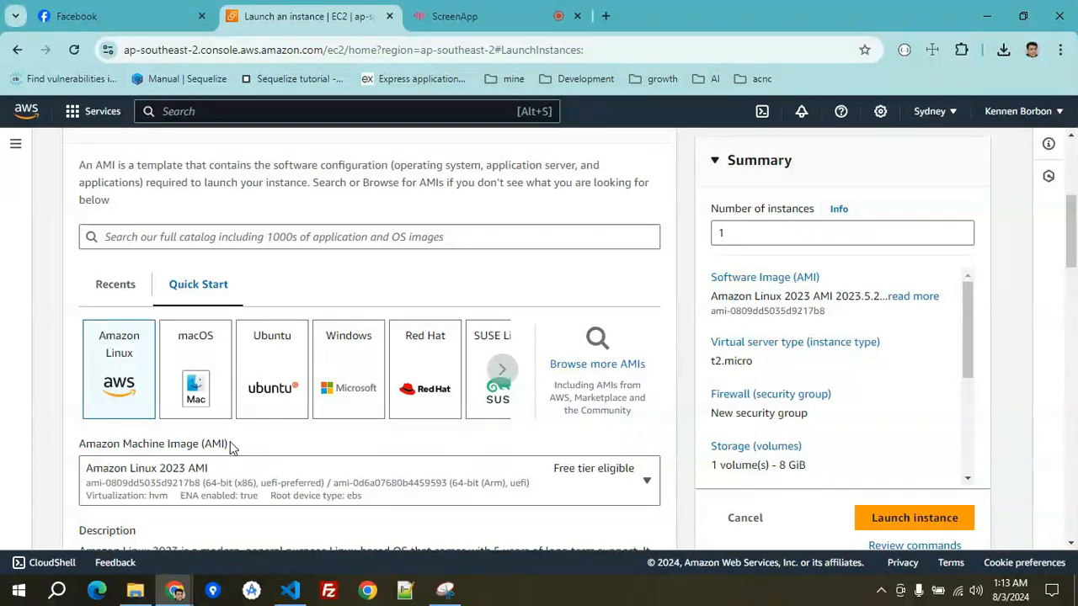
left_click(252, 409)
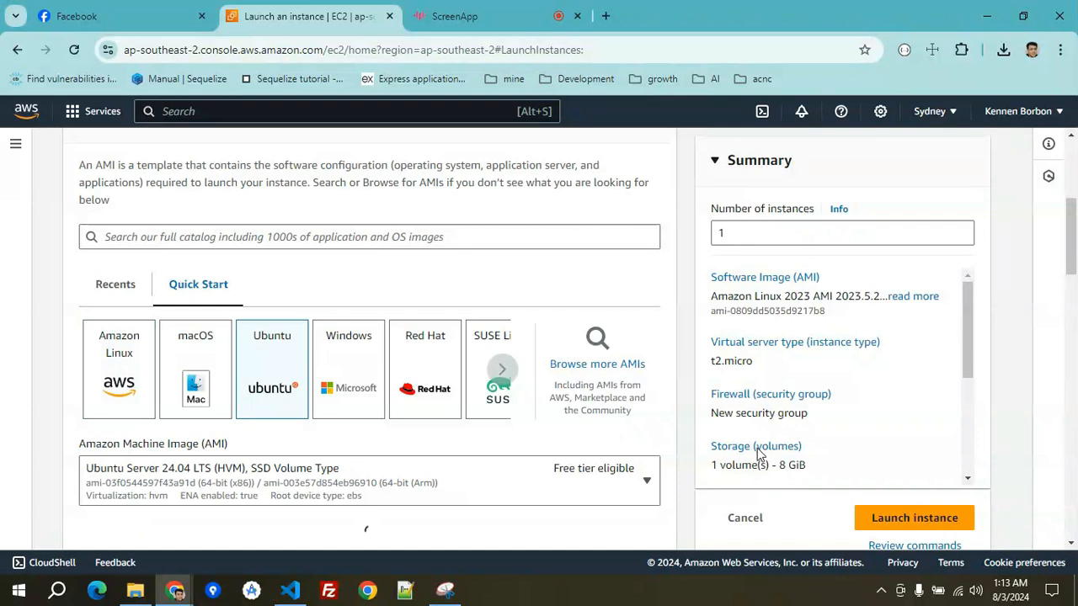
Look through the available Ubuntu machine image versions and their free tier eligibility.
scroll(130, 488, "down", 2)
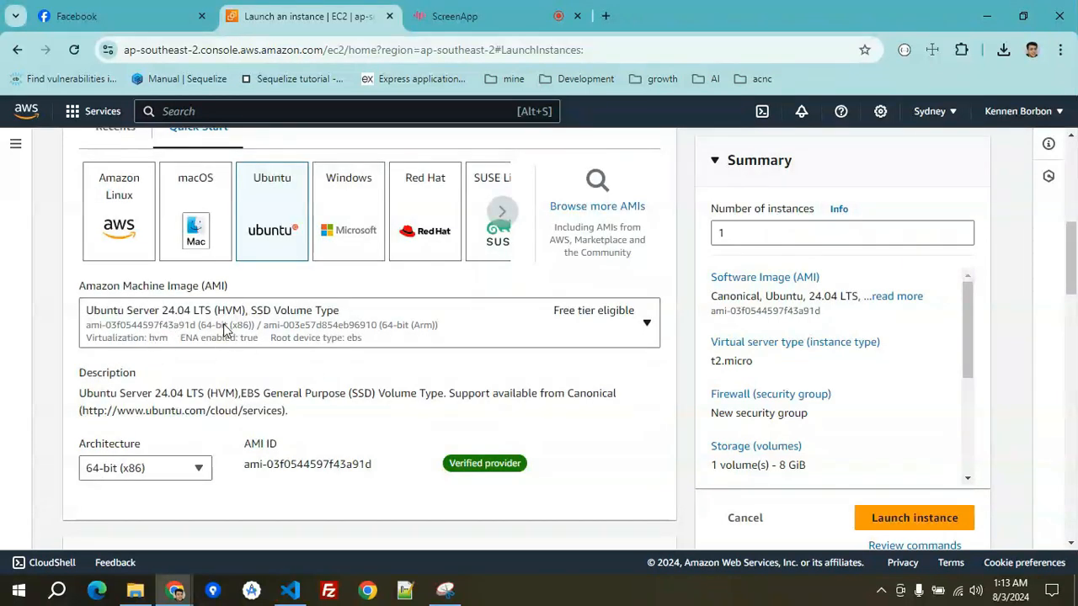
left_click(169, 325)
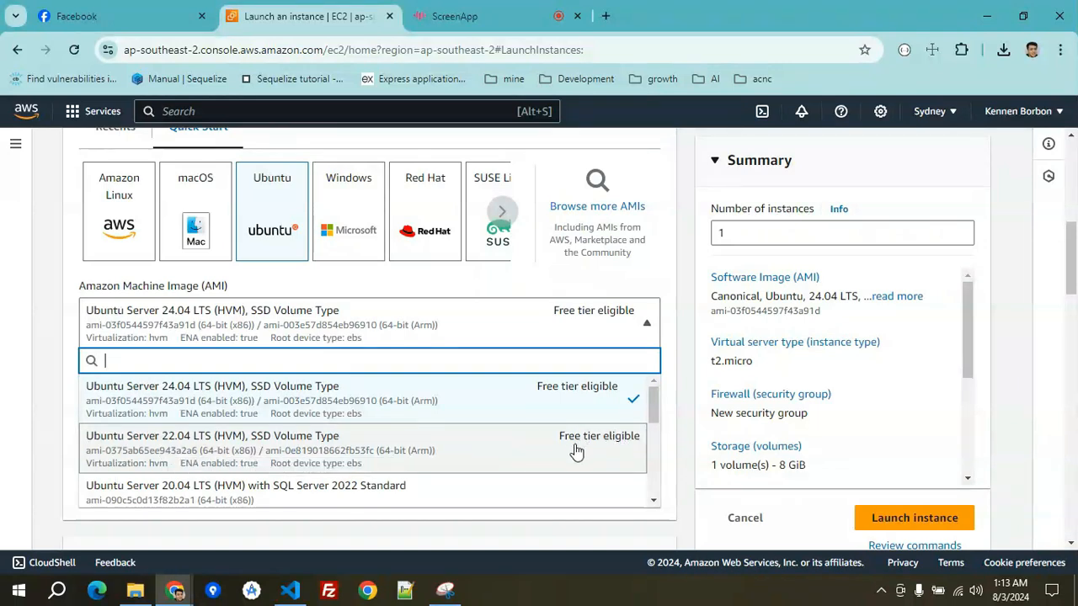
left_click(64, 327)
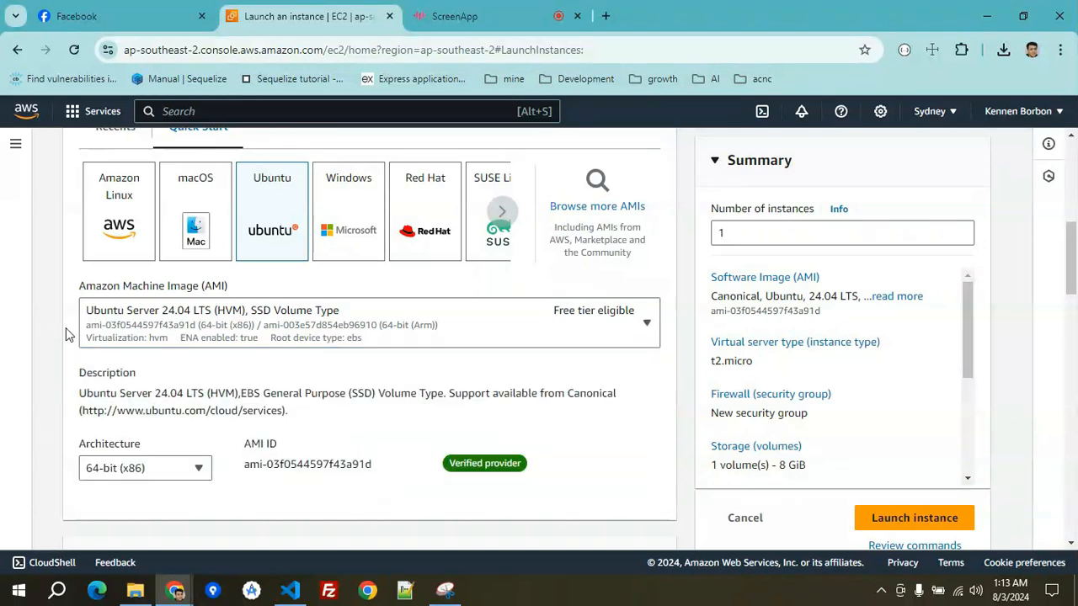
Create an RSA key pair named WebServerKeyPair in .pem format for logging in to the instance.
scroll(67, 341, "down", 4)
scroll(71, 349, "up", 2)
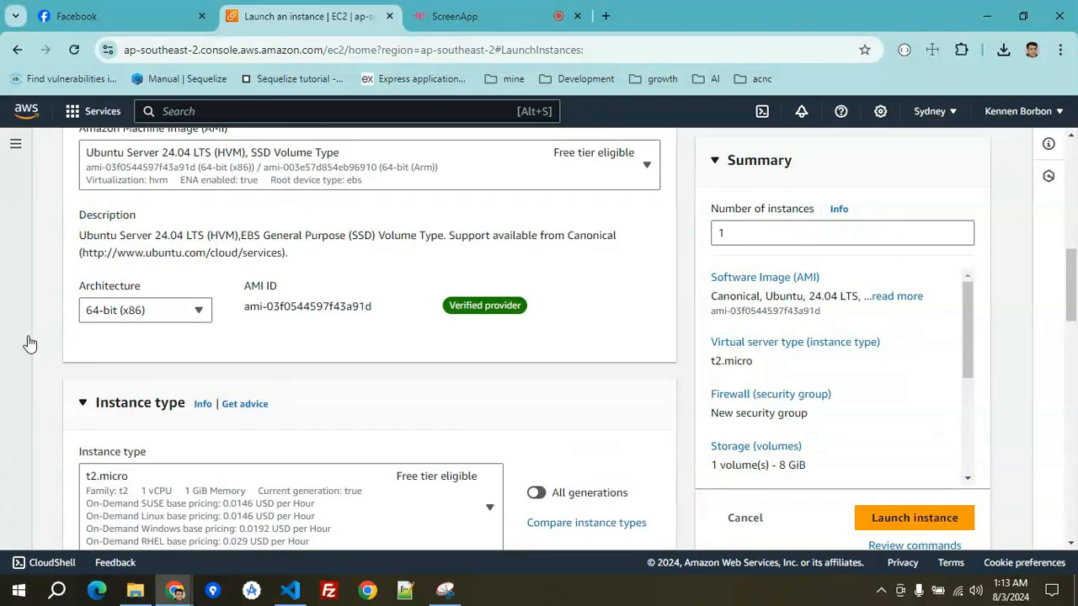
scroll(30, 344, "down", 2)
scroll(38, 312, "down", 1)
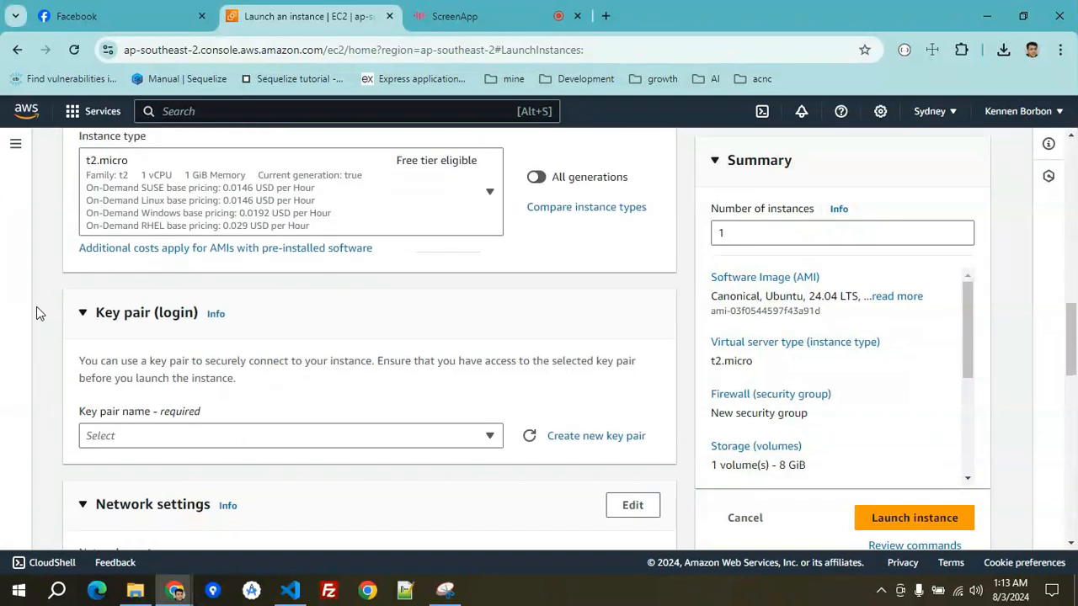
left_click(602, 435)
left_click(403, 249)
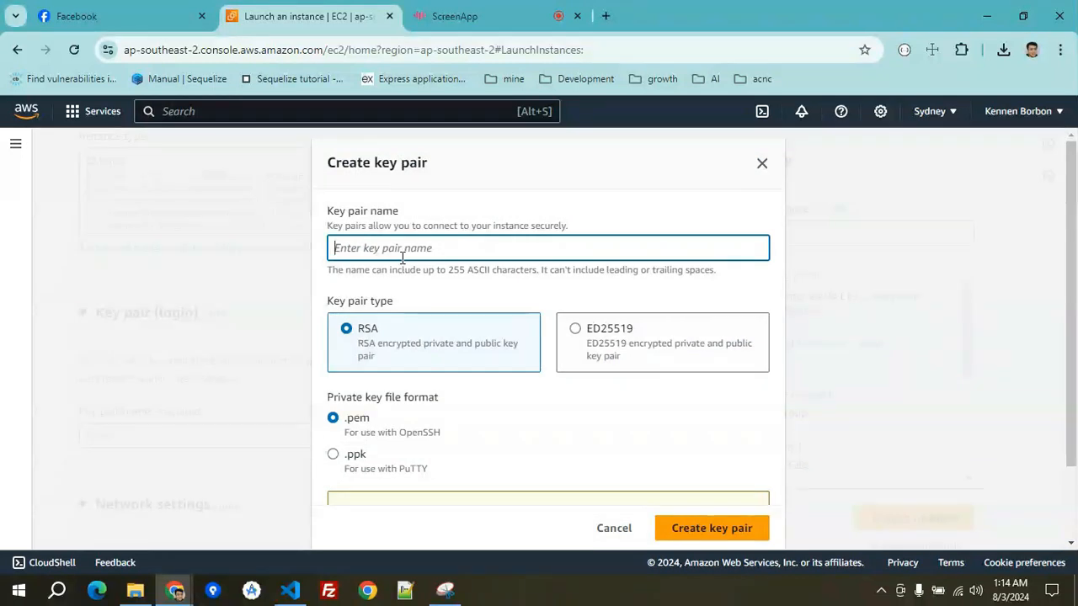
type("WebServerKeyPair")
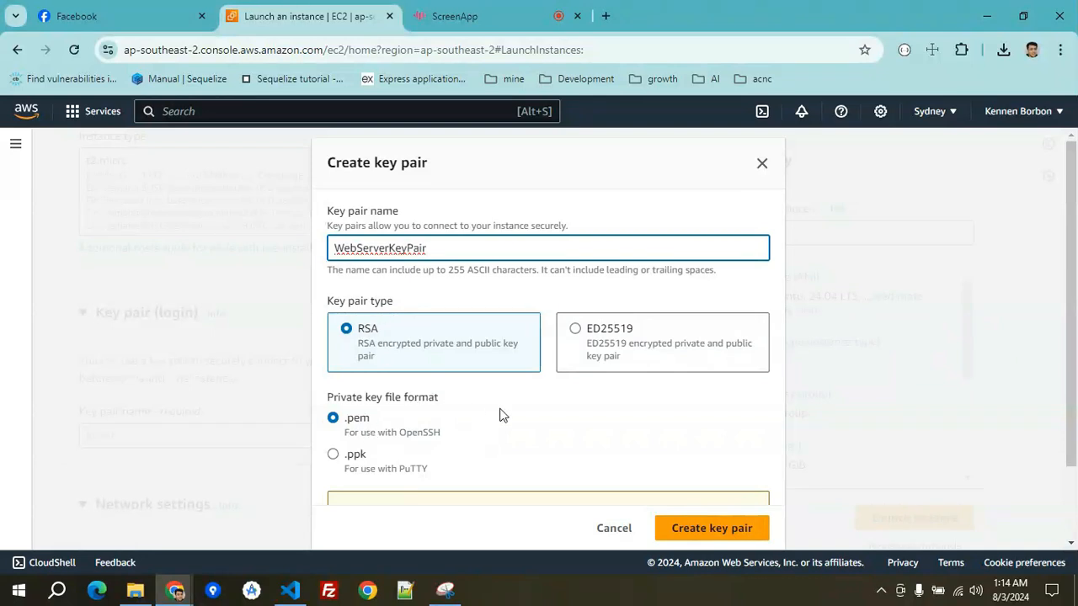
scroll(587, 449, "down", 2)
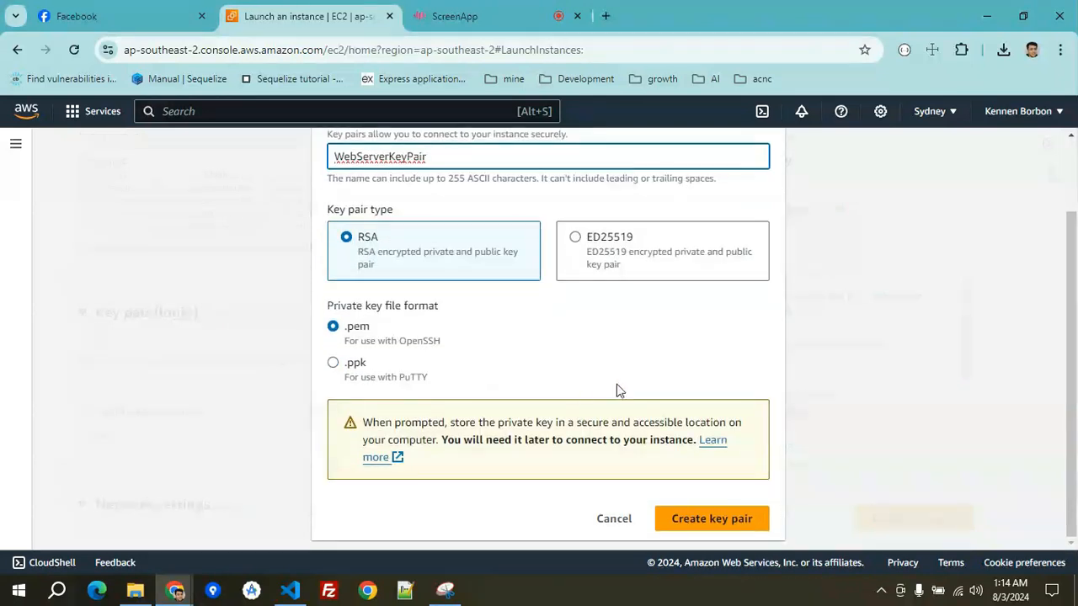
left_click(686, 524)
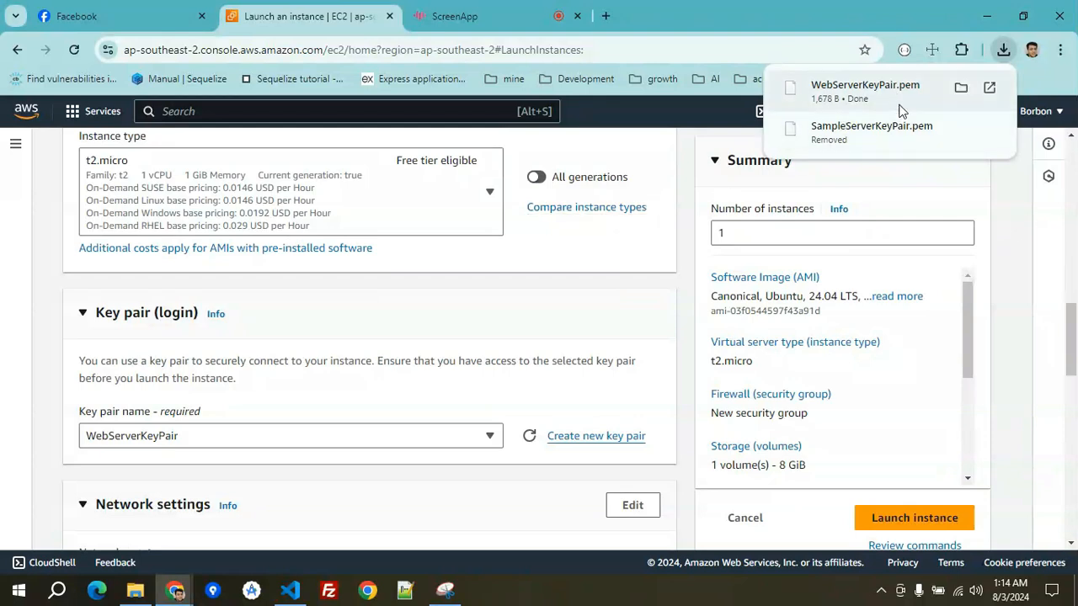
Allow HTTPS and HTTP traffic from the internet in the new security group's firewall settings.
scroll(444, 340, "down", 2)
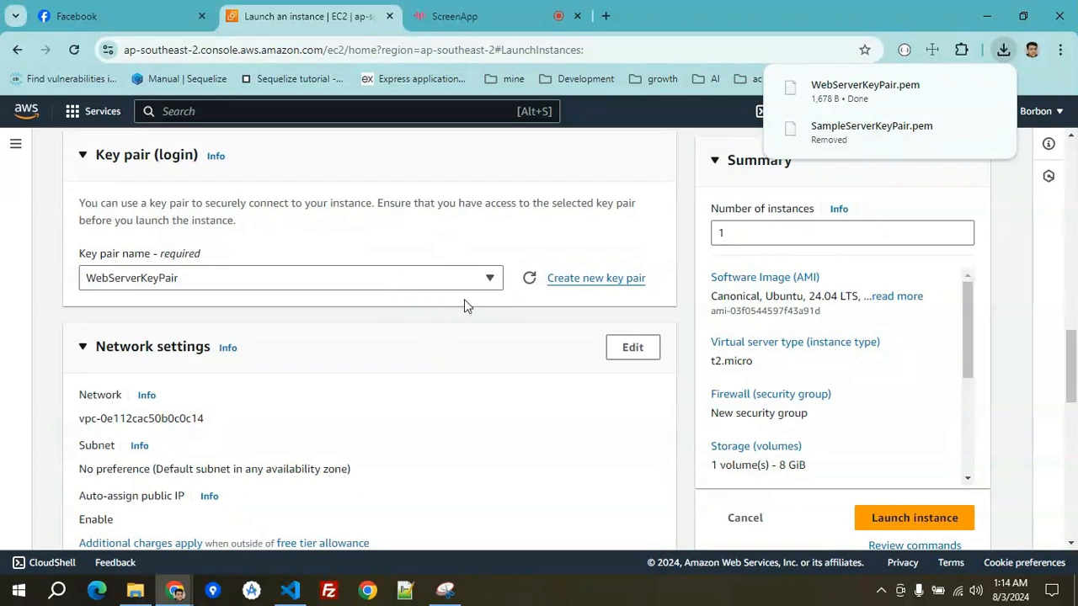
scroll(472, 333, "up", 5)
scroll(478, 338, "down", 4)
scroll(482, 334, "down", 3)
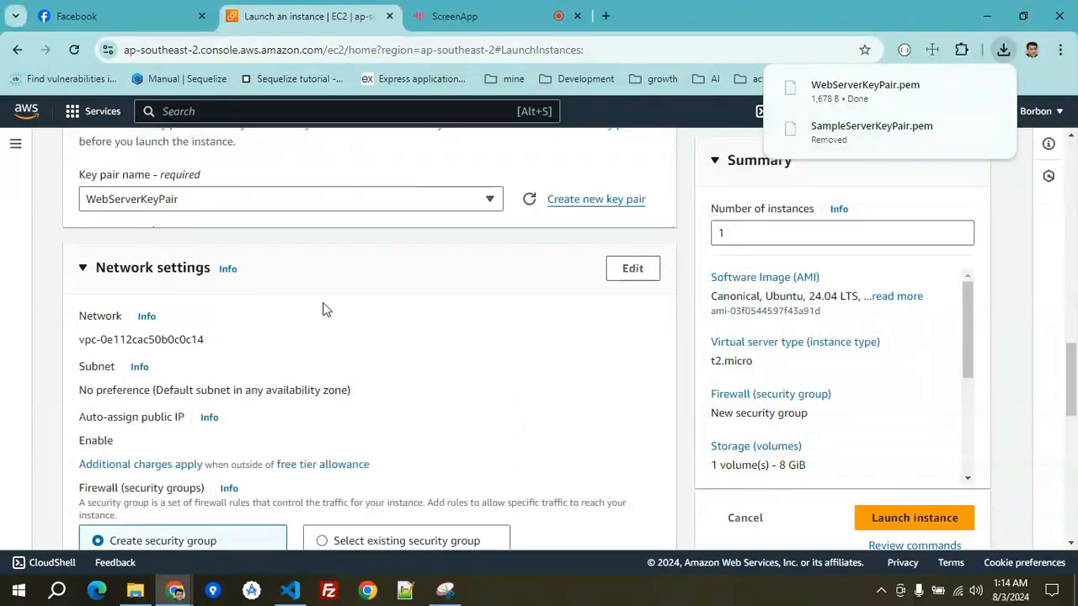
scroll(426, 319, "down", 3)
scroll(455, 287, "up", 3)
scroll(465, 288, "down", 2)
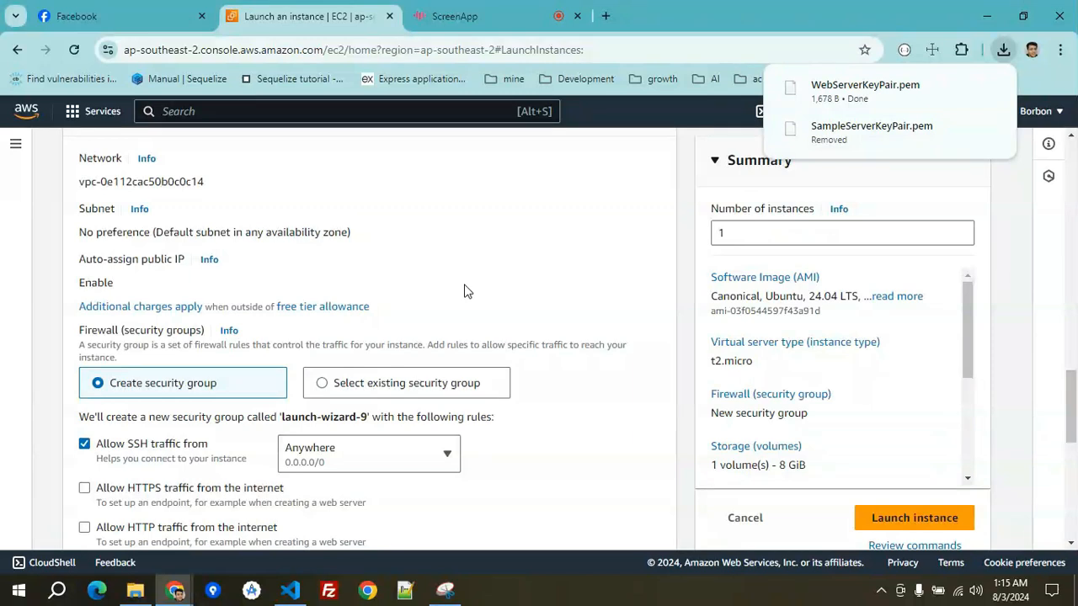
scroll(451, 283, "down", 2)
left_click(84, 331)
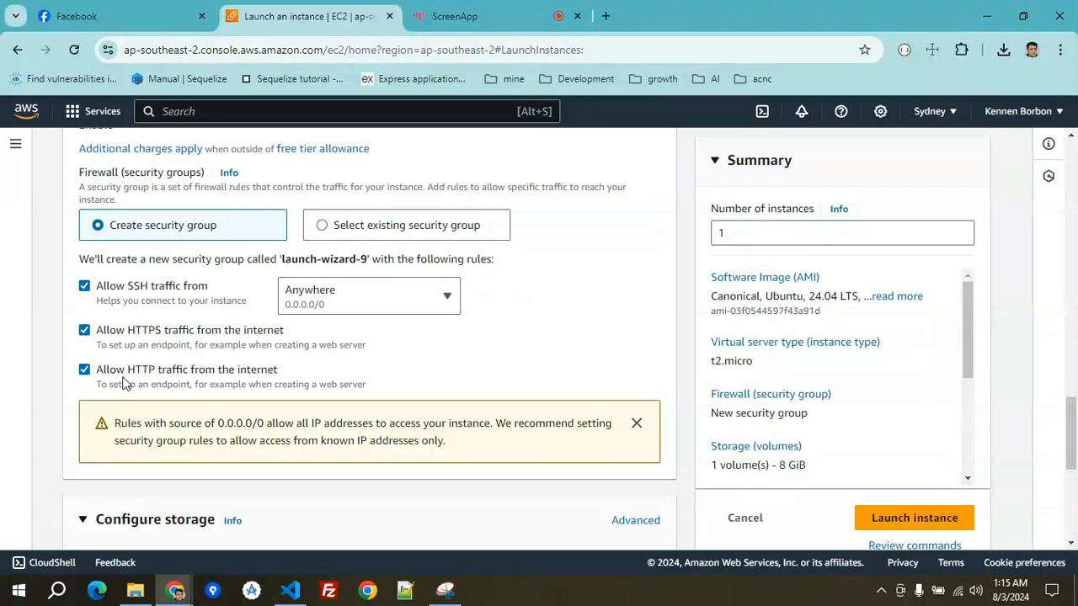
Open the network settings for editing and collapse the SSH, HTTPS and HTTP inbound security group rules.
scroll(353, 384, "up", 5)
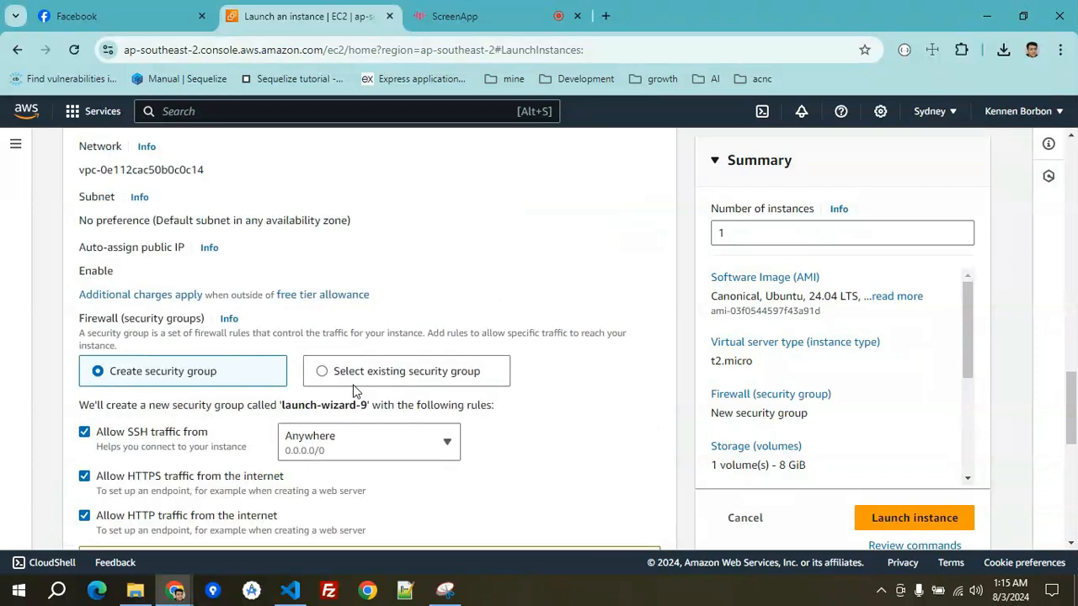
left_click(630, 348)
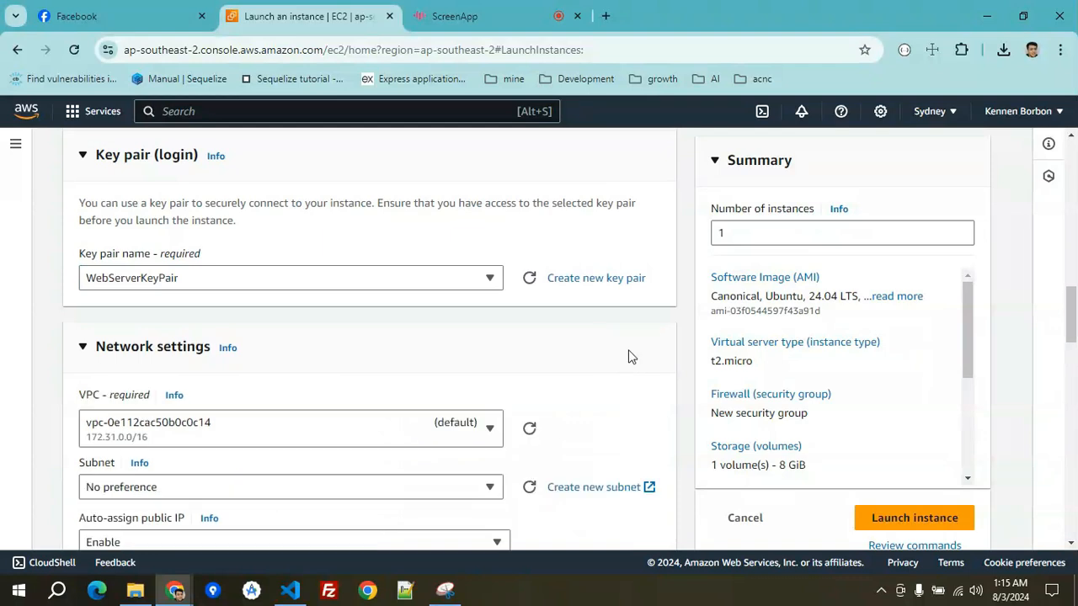
scroll(556, 370, "down", 3)
scroll(537, 392, "down", 10)
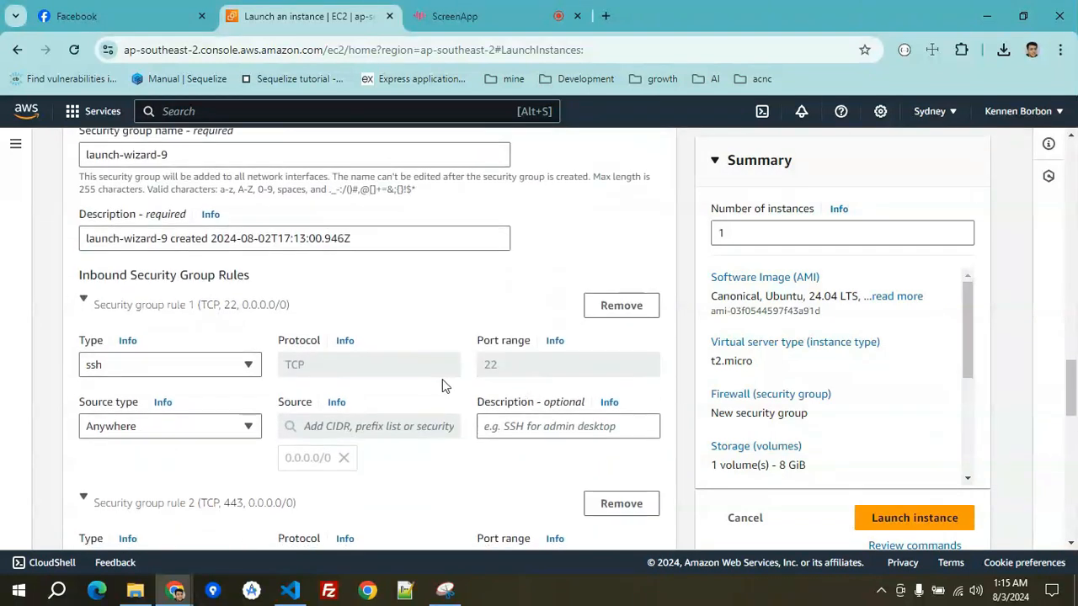
scroll(393, 380, "down", 6)
scroll(362, 363, "up", 7)
scroll(341, 378, "down", 2)
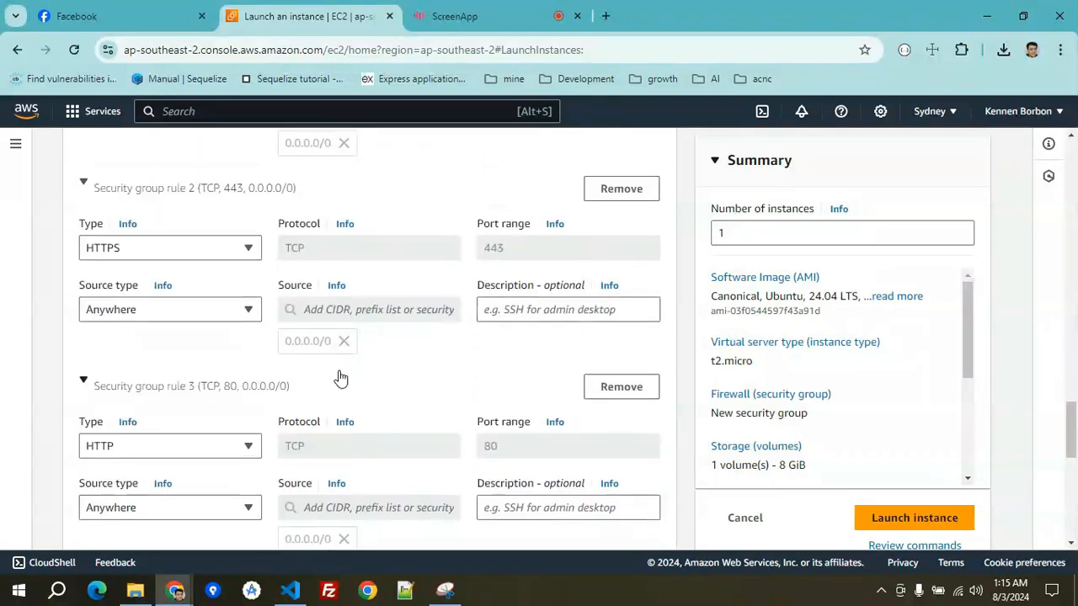
scroll(340, 379, "up", 4)
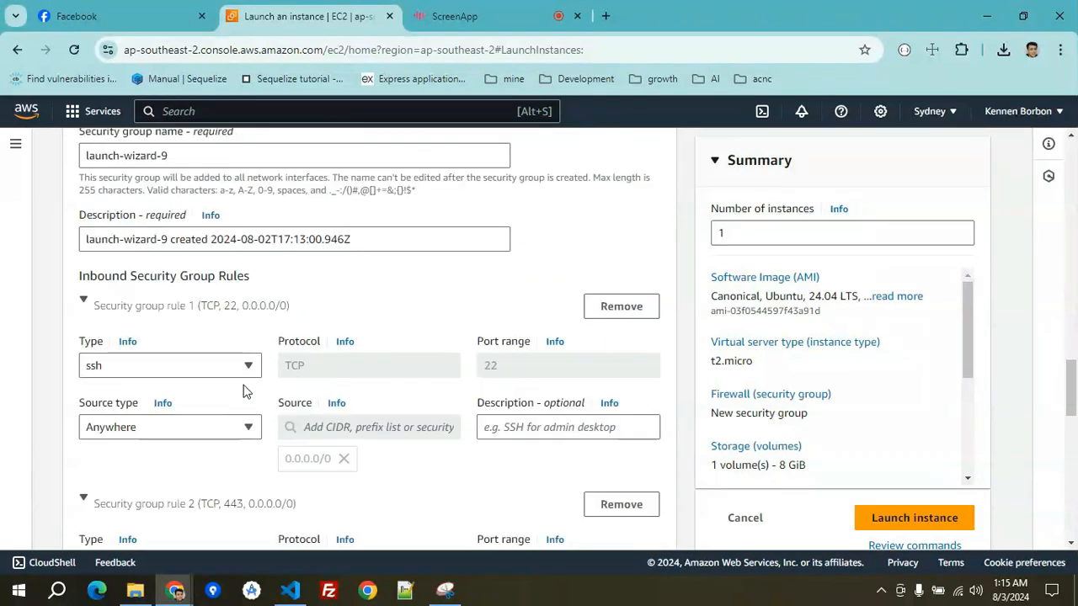
left_click(83, 303)
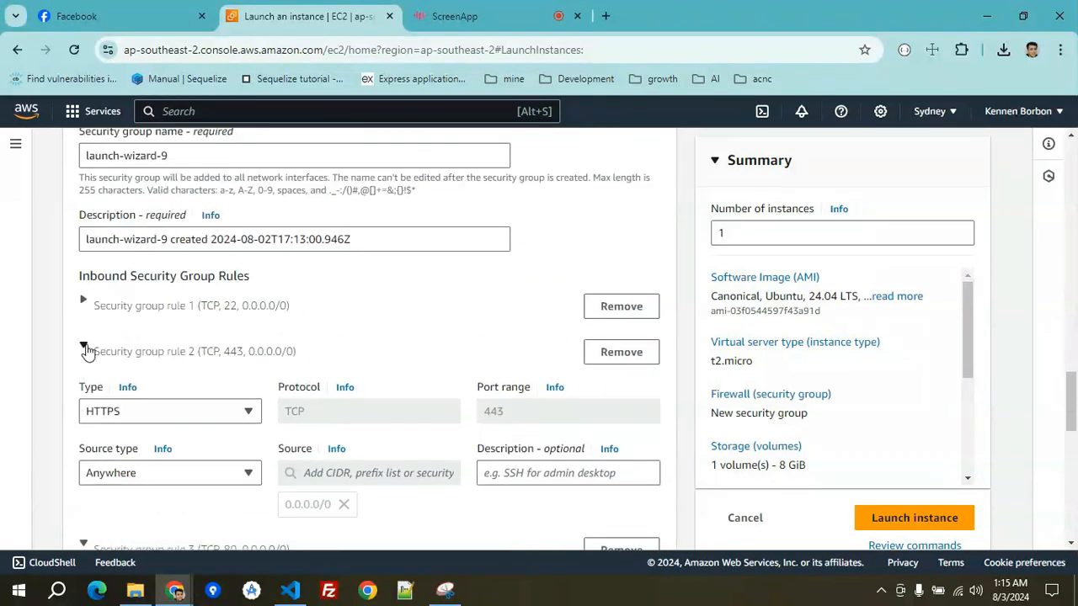
left_click(84, 349)
left_click(82, 393)
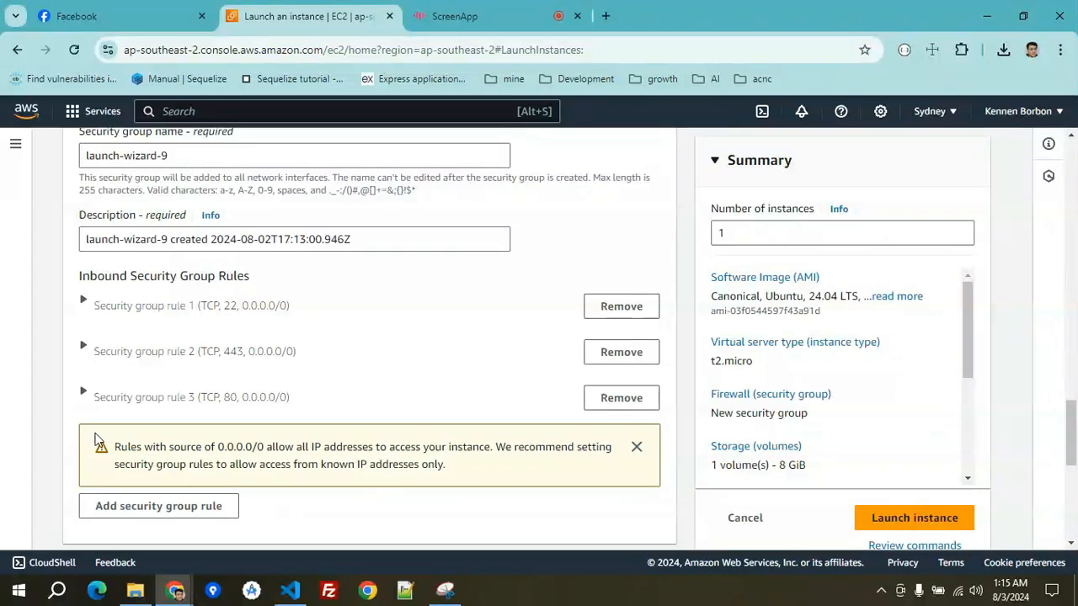
Add a fourth inbound security group rule and set its type to All ICMP - IPv4.
left_click(156, 507)
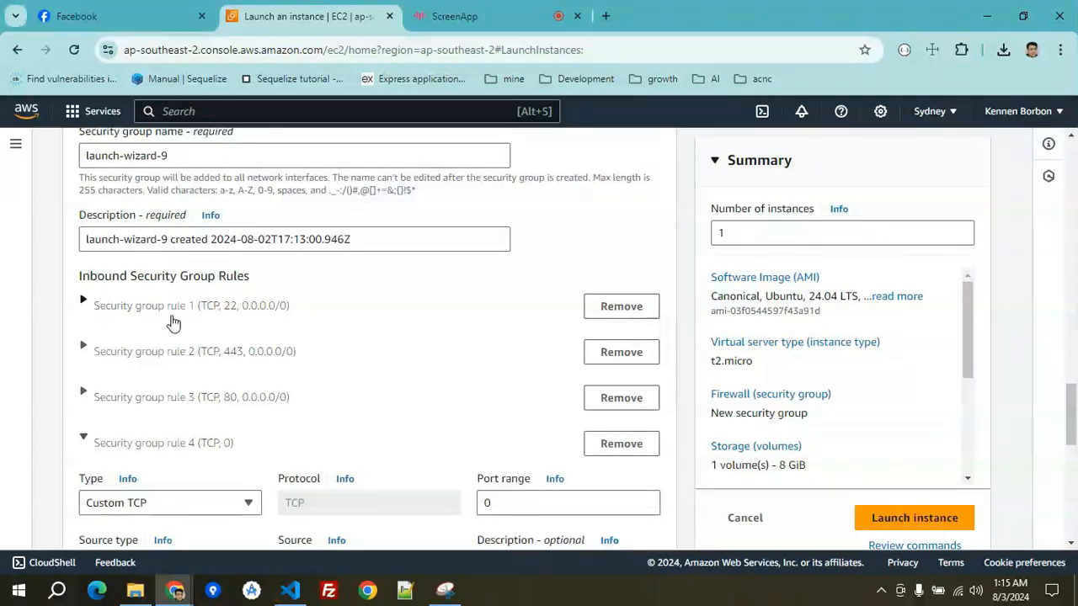
scroll(270, 370, "down", 3)
scroll(166, 354, "up", 3)
scroll(210, 479, "down", 3)
left_click(168, 267)
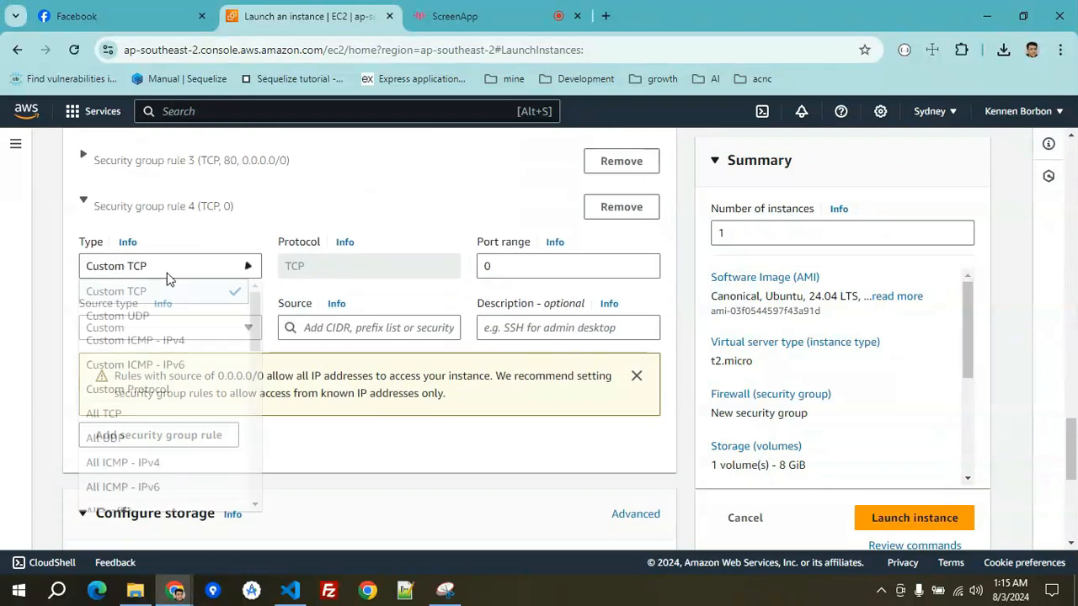
left_click(158, 465)
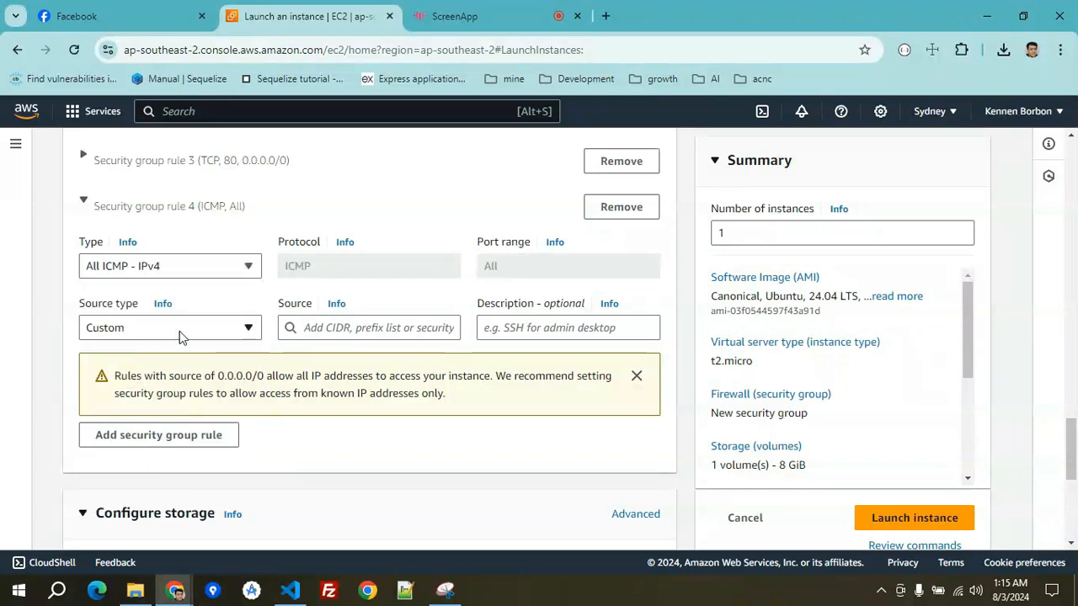
Set the ICMP rule's source type to Anywhere and collapse the rule.
left_click(234, 335)
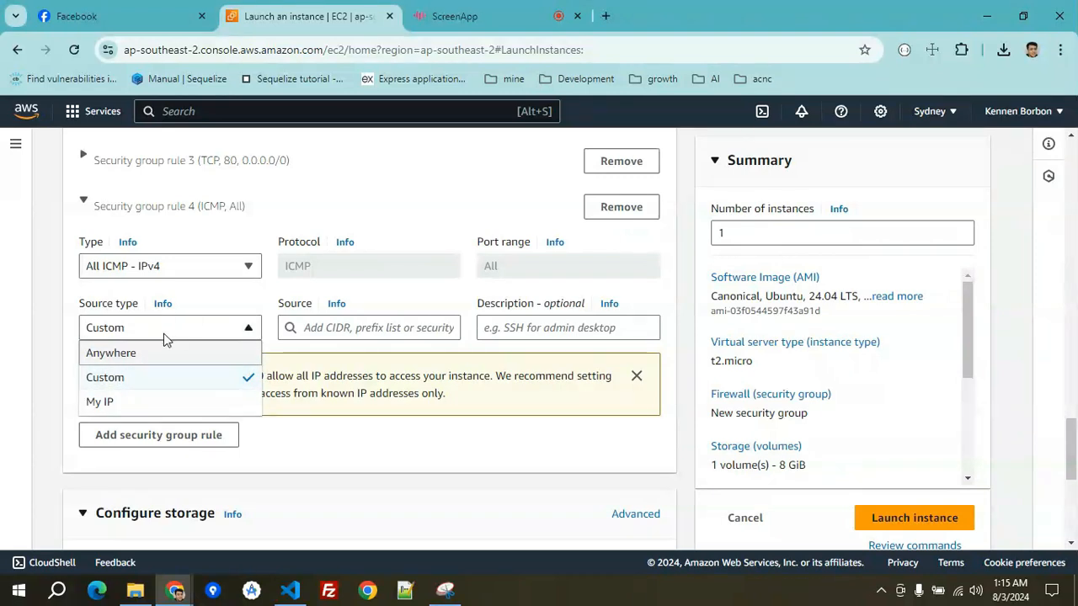
left_click(333, 328)
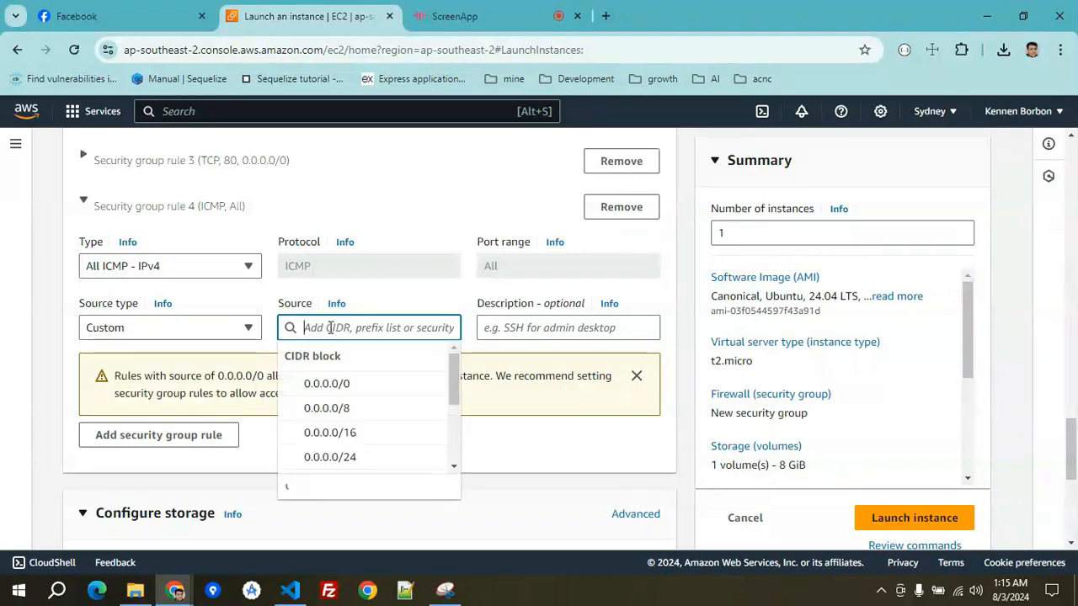
left_click(202, 328)
left_click(240, 349)
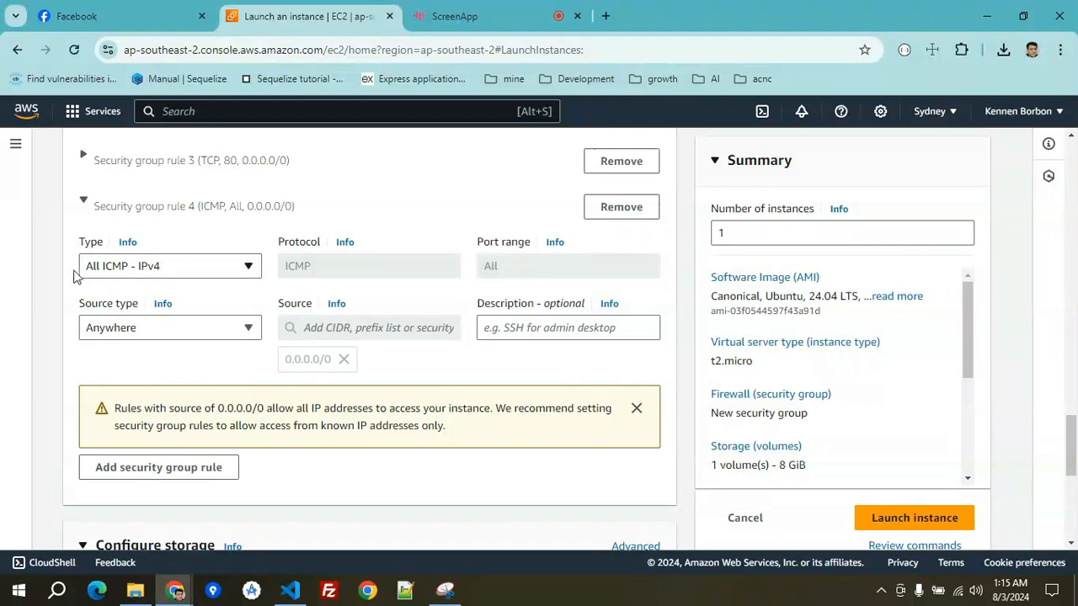
scroll(256, 388, "up", 4)
scroll(244, 389, "down", 4)
scroll(152, 379, "up", 2)
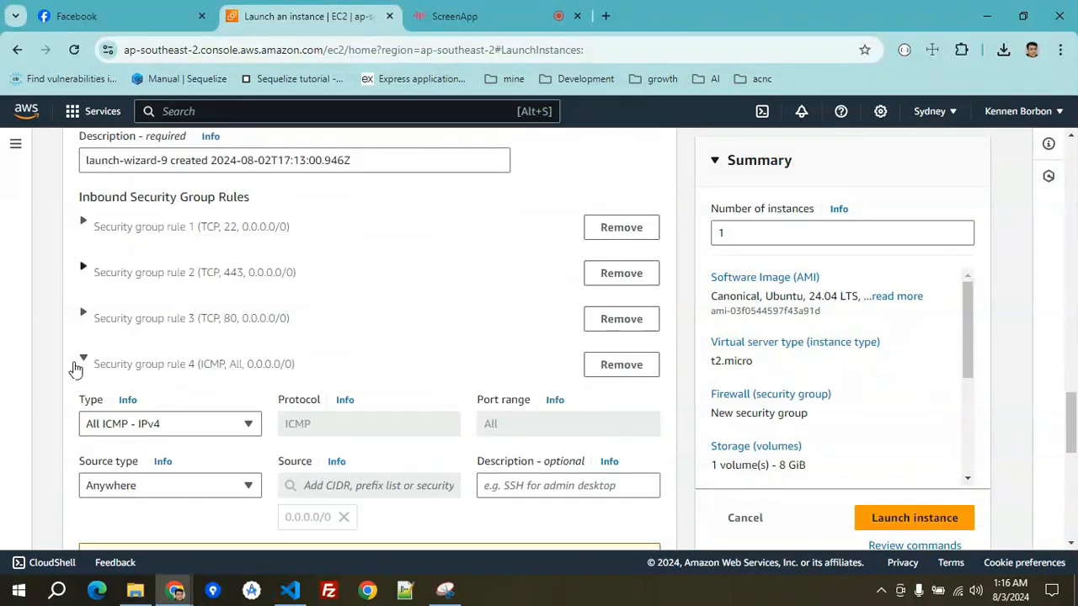
left_click(81, 361)
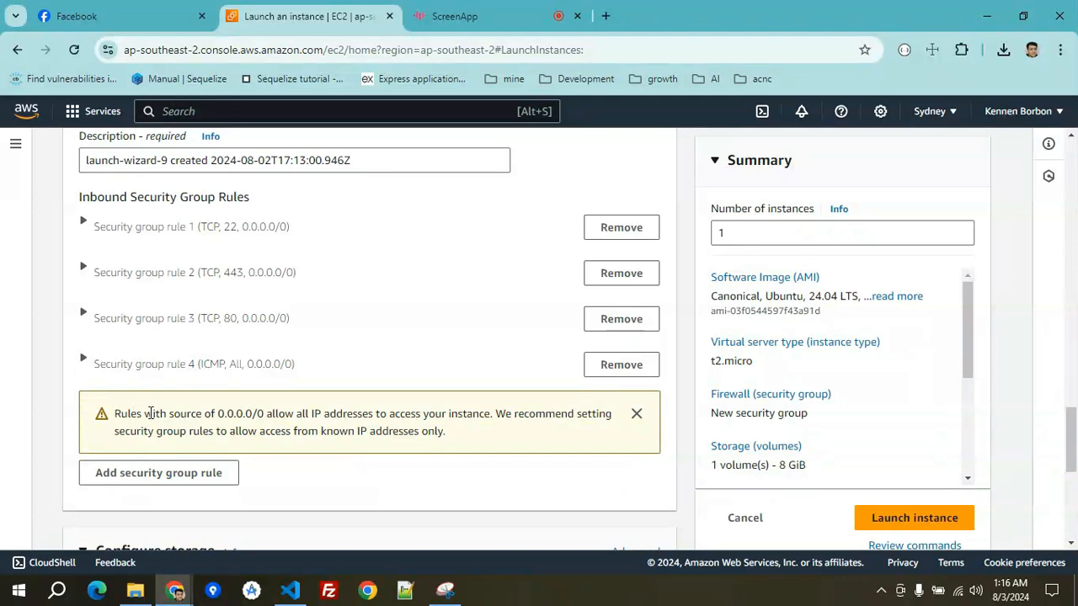
Add a fifth inbound rule of type Custom TCP with port range 3306 and source type Anywhere.
left_click(165, 471)
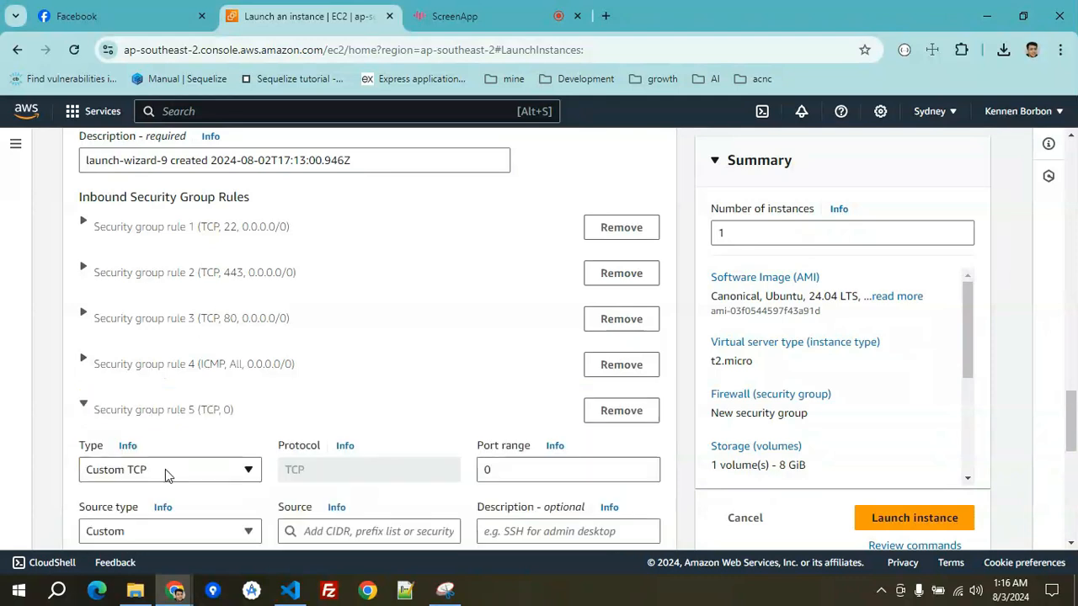
scroll(206, 455, "down", 2)
left_click(197, 320)
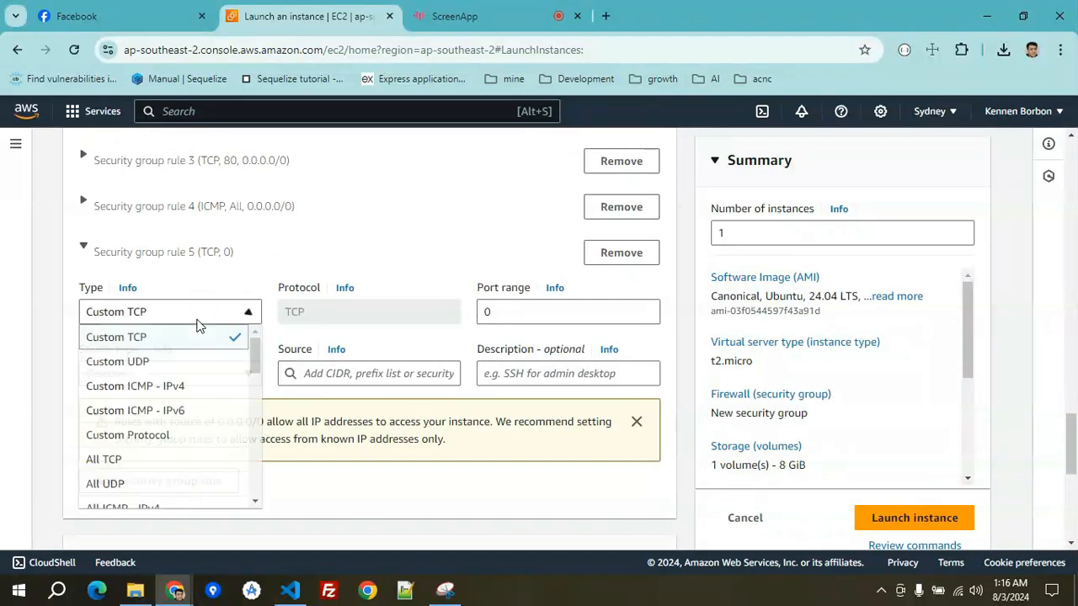
left_click(197, 321)
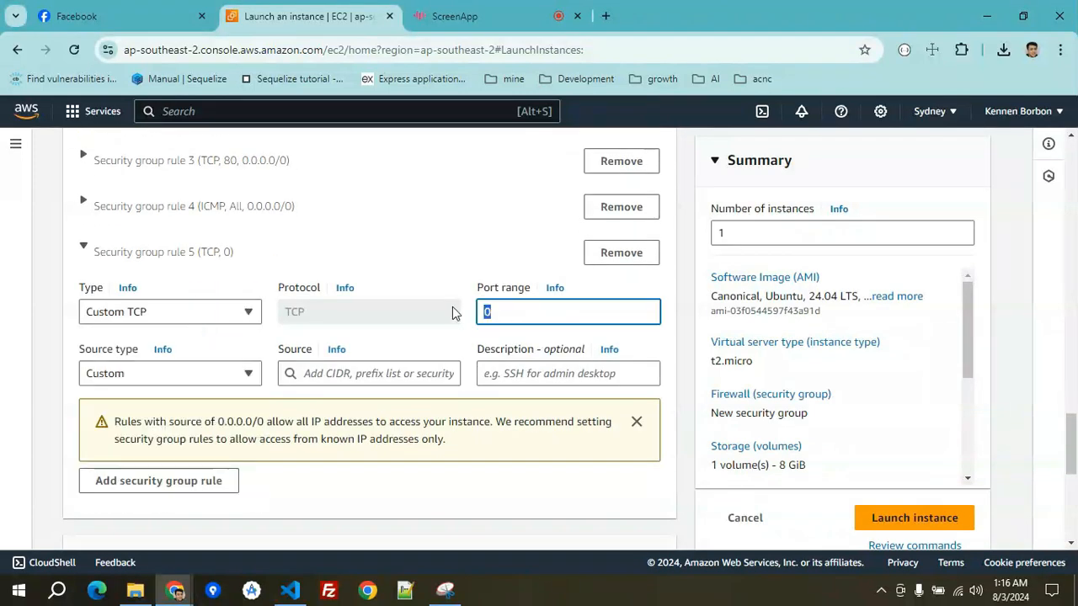
type("3306")
left_click(218, 381)
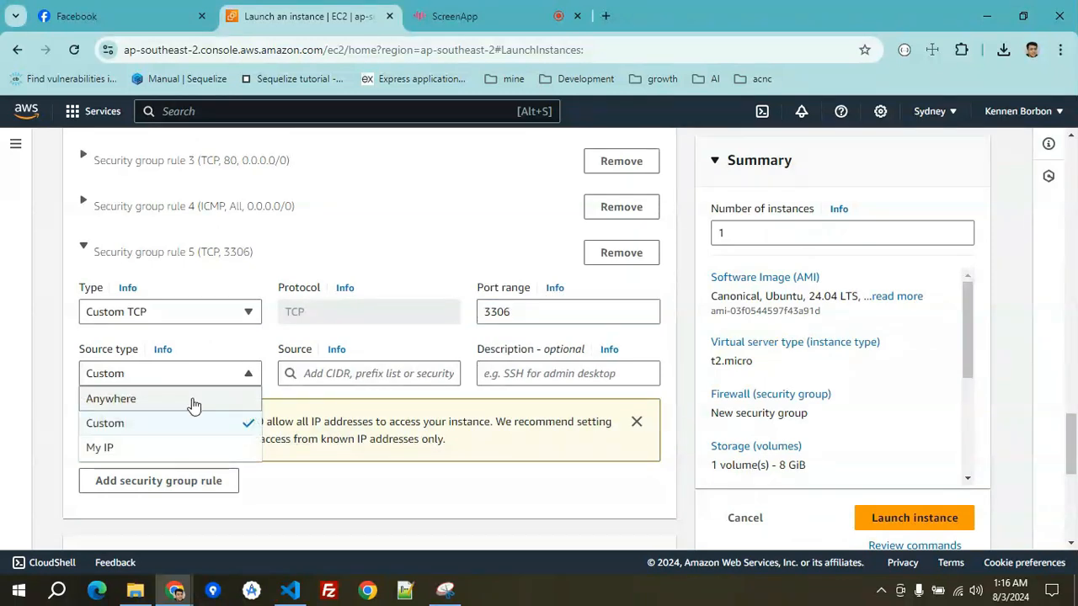
left_click(194, 399)
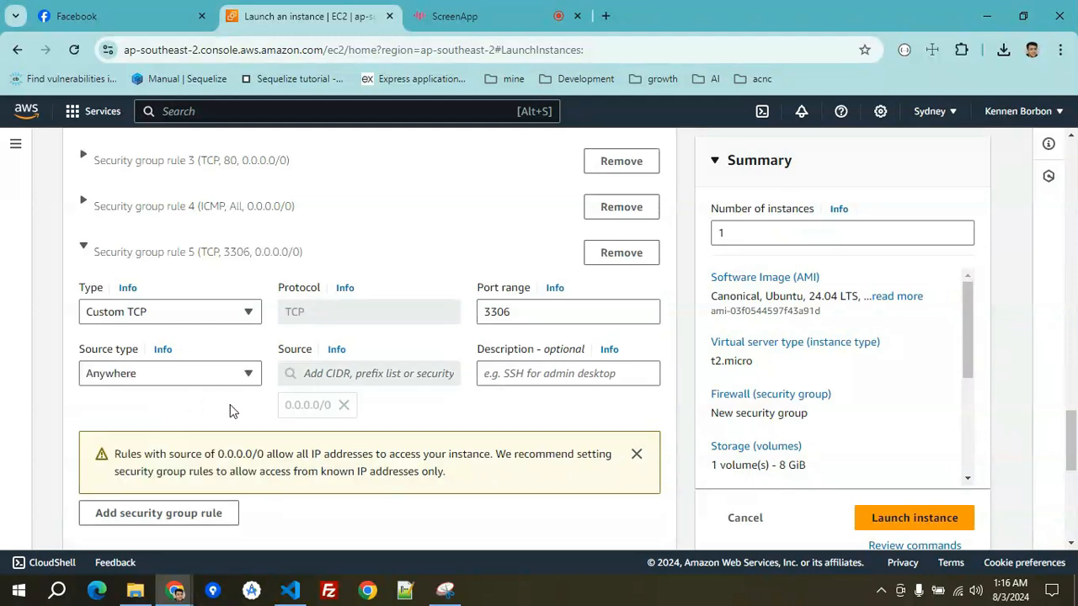
scroll(236, 411, "down", 1)
scroll(221, 368, "up", 2)
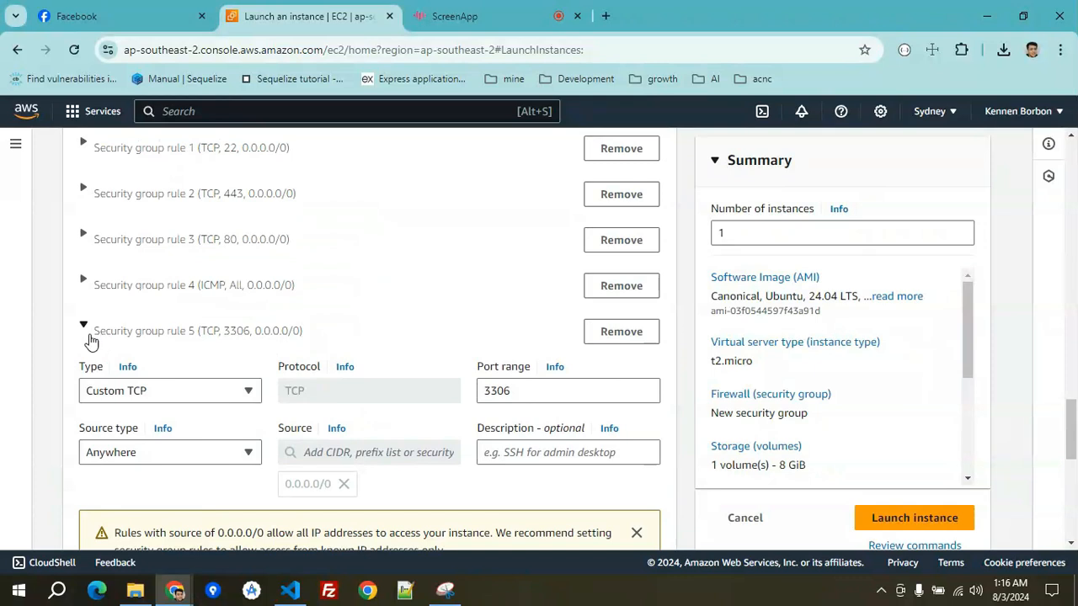
Set the size of the instance's gp3 root volume to 30 GiB in the storage configuration.
scroll(200, 362, "up", 5)
scroll(99, 373, "up", 4)
scroll(120, 380, "down", 11)
scroll(178, 396, "down", 1)
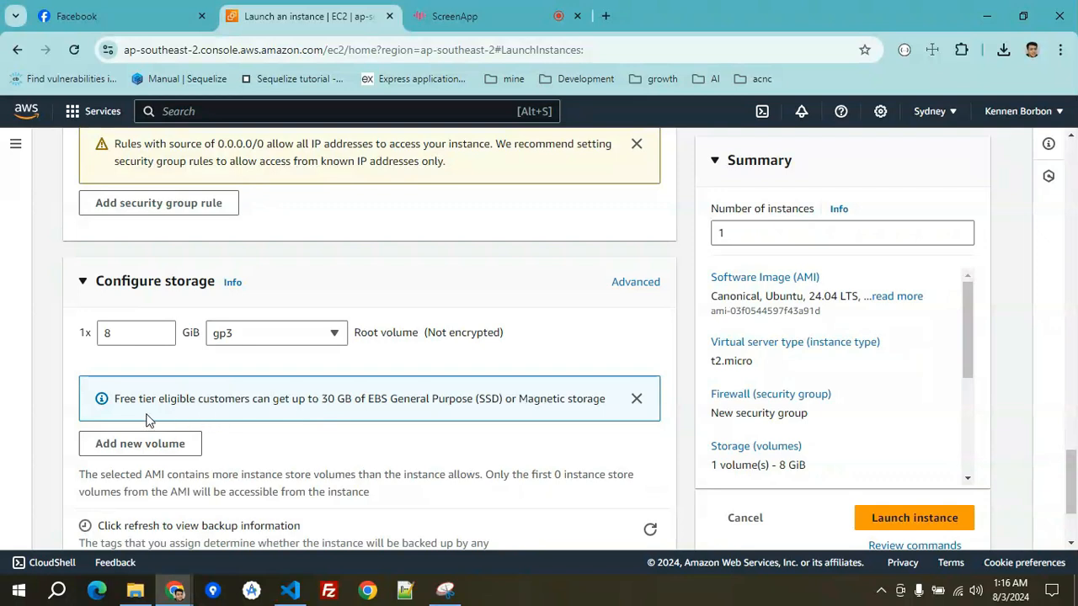
left_click_drag(127, 330, 96, 337)
type("30")
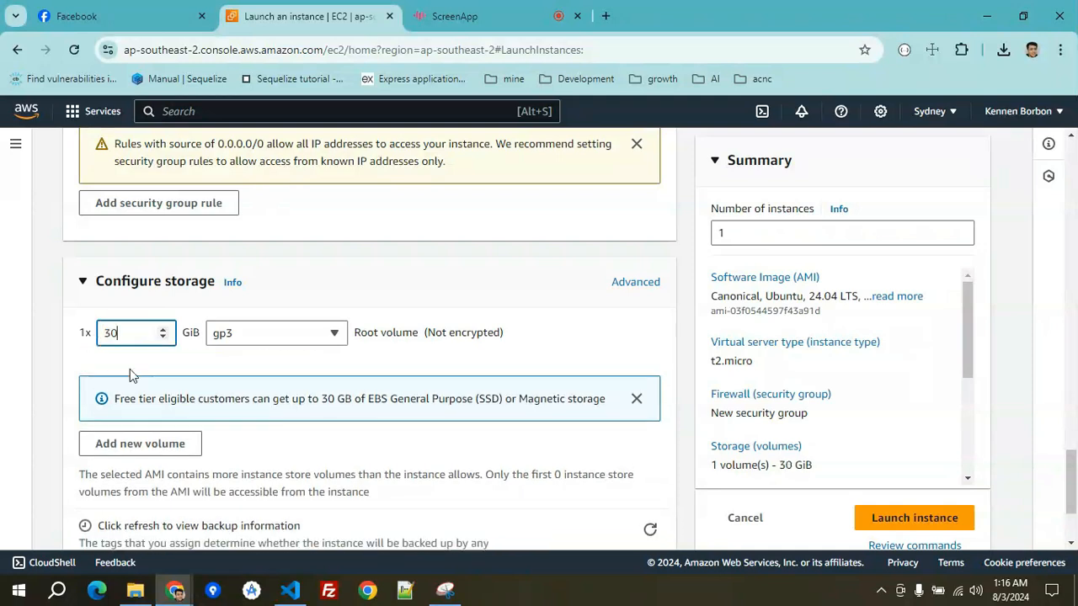
Review the instance settings and the free tier summary, and launch the instance.
scroll(322, 377, "down", 2)
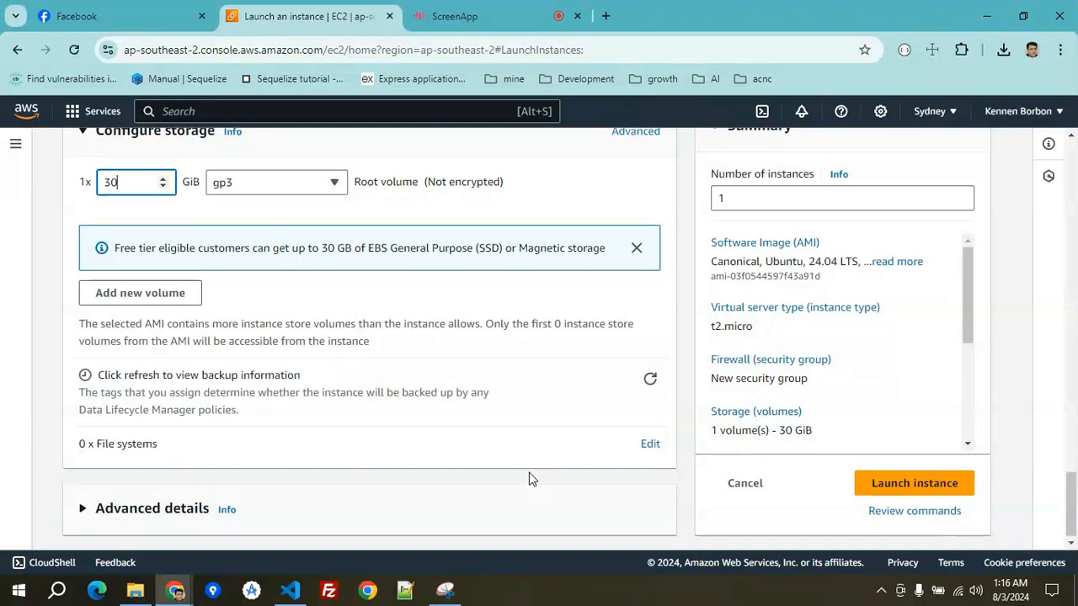
scroll(529, 474, "up", 8)
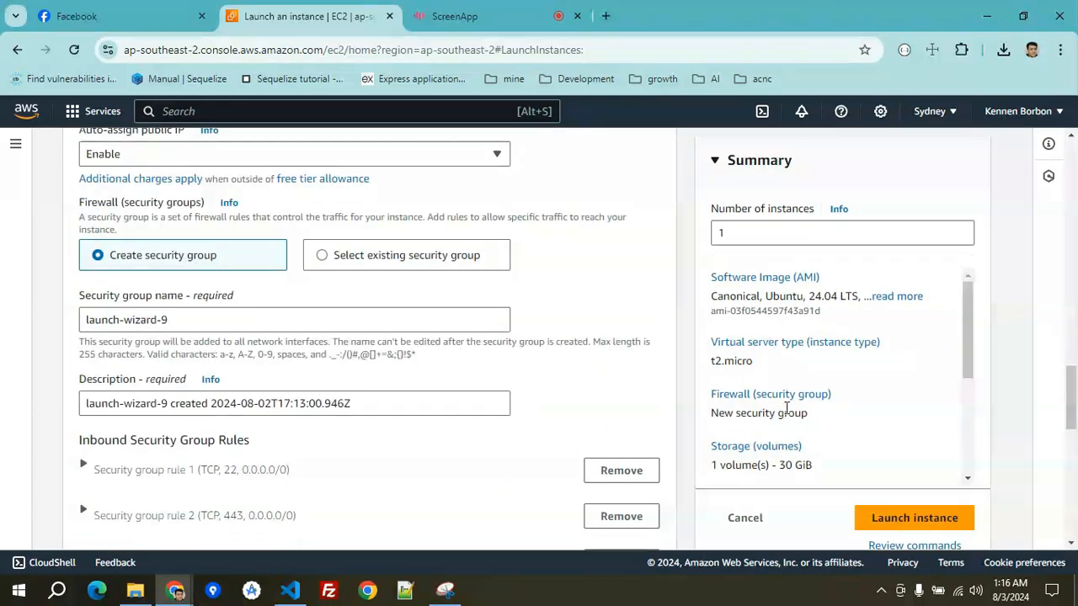
scroll(788, 379, "up", 5)
scroll(849, 447, "down", 3)
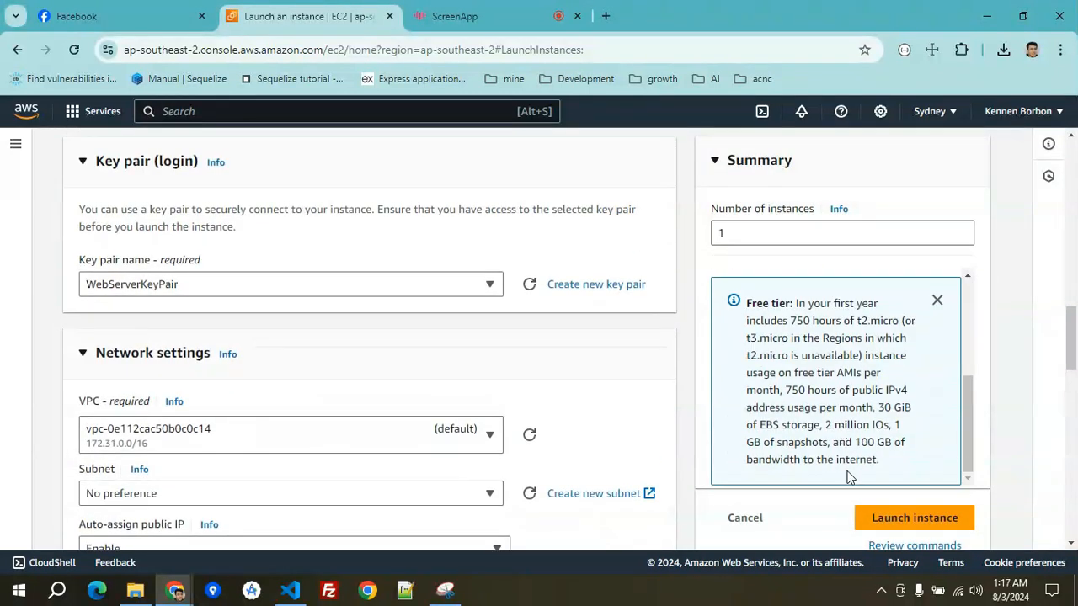
scroll(881, 522, "down", 2)
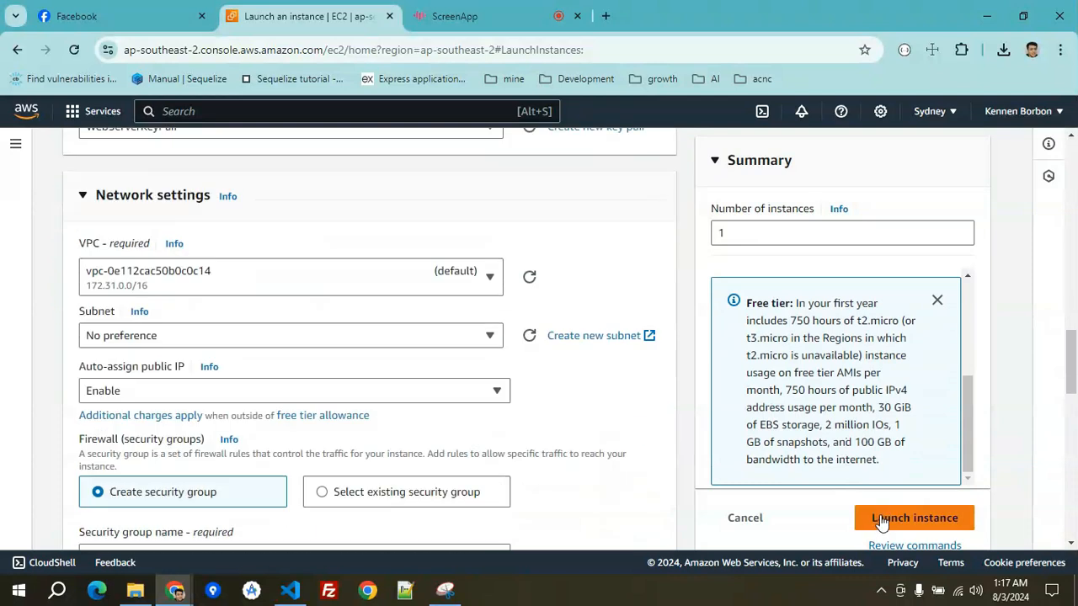
left_click(881, 520)
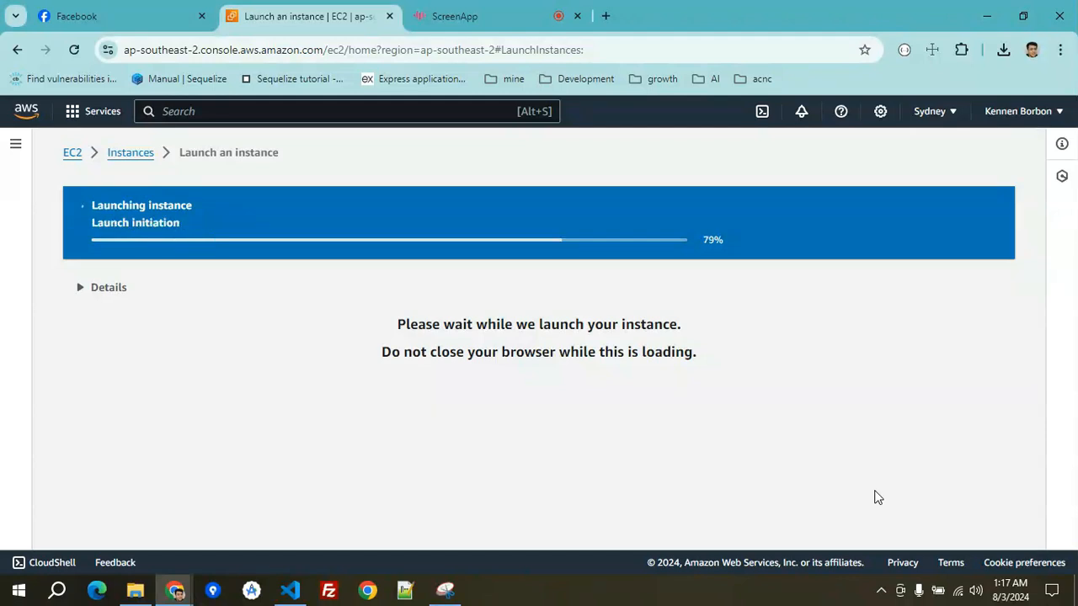
Search Google for mobaxterm in a new browser tab.
left_click(603, 16)
type("mobax")
key("Return")
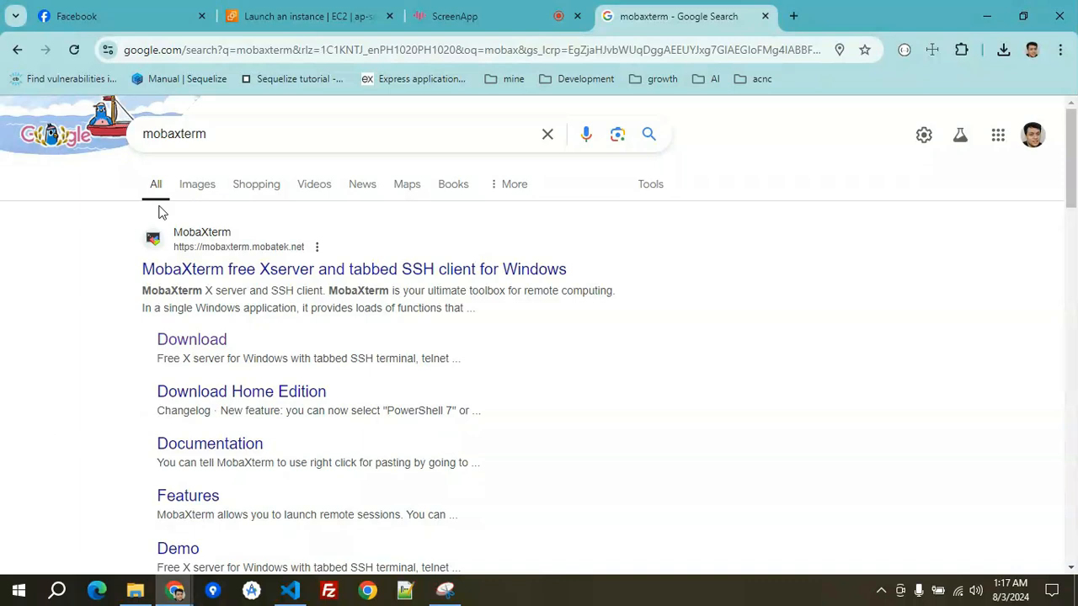
Return to the instance launch page and open the newly launched instance in the EC2 instances list.
left_click(262, 14)
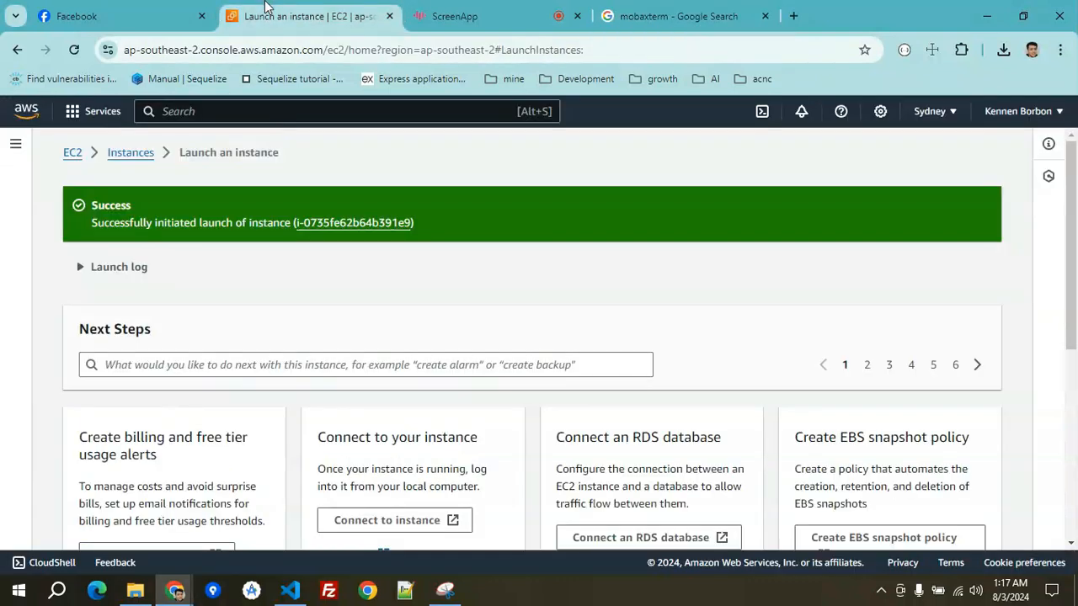
left_click(363, 229)
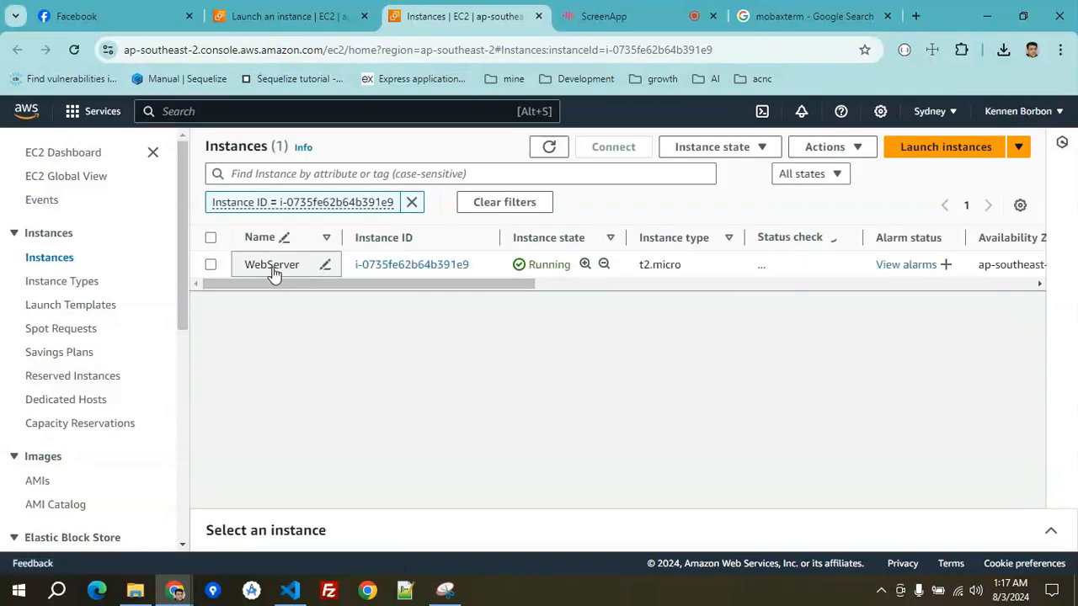
Copy the public IPv4 address from the WebServer instance's details and open a Windows Command Prompt window.
left_click(394, 267)
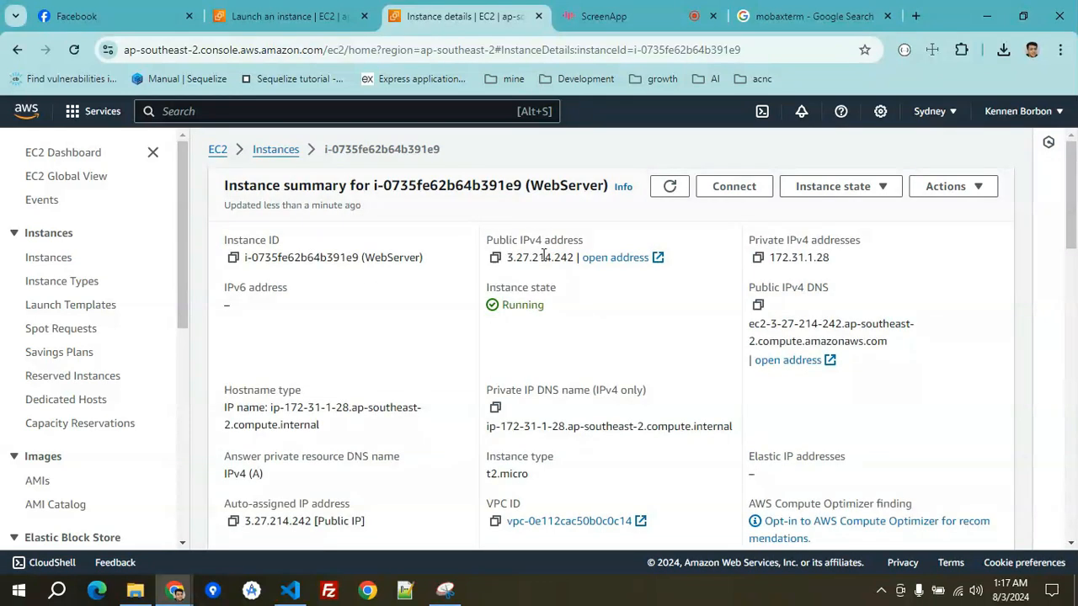
left_click(496, 257)
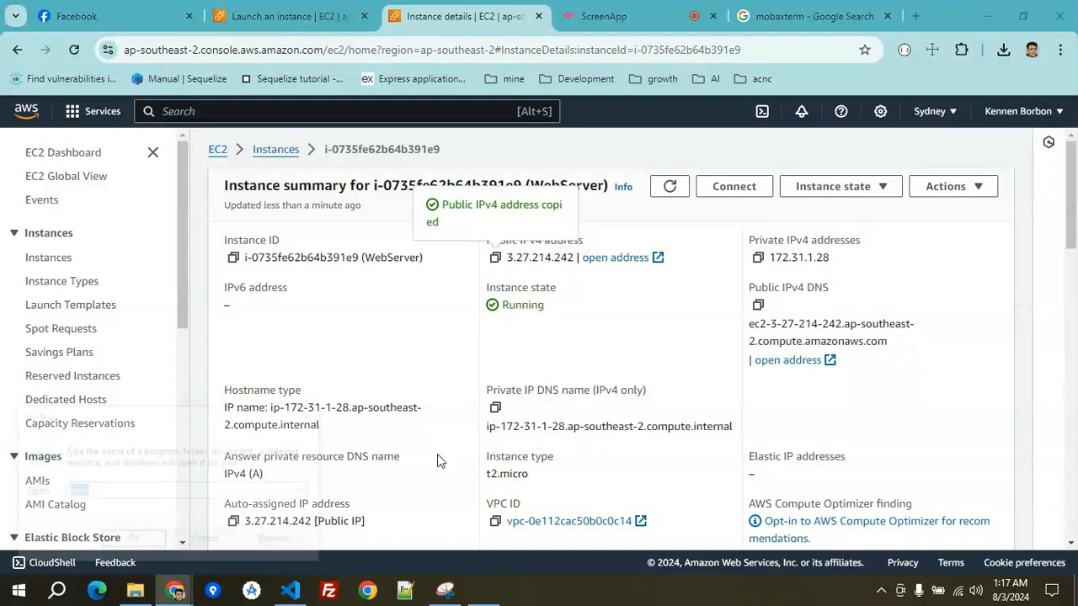
key("super+r")
key("Return")
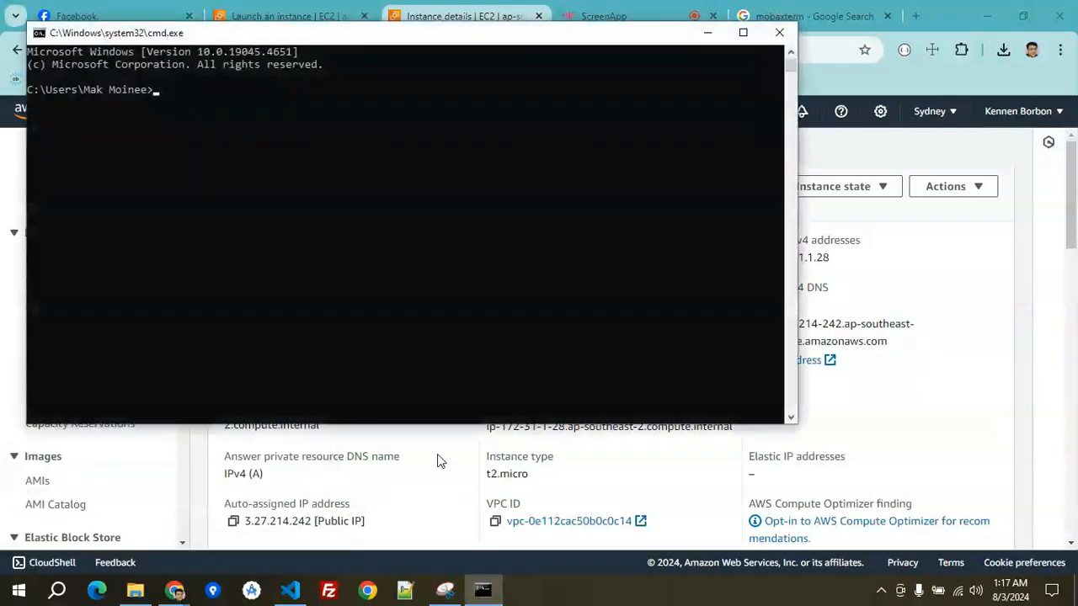
left_click_drag(465, 40, 533, 311)
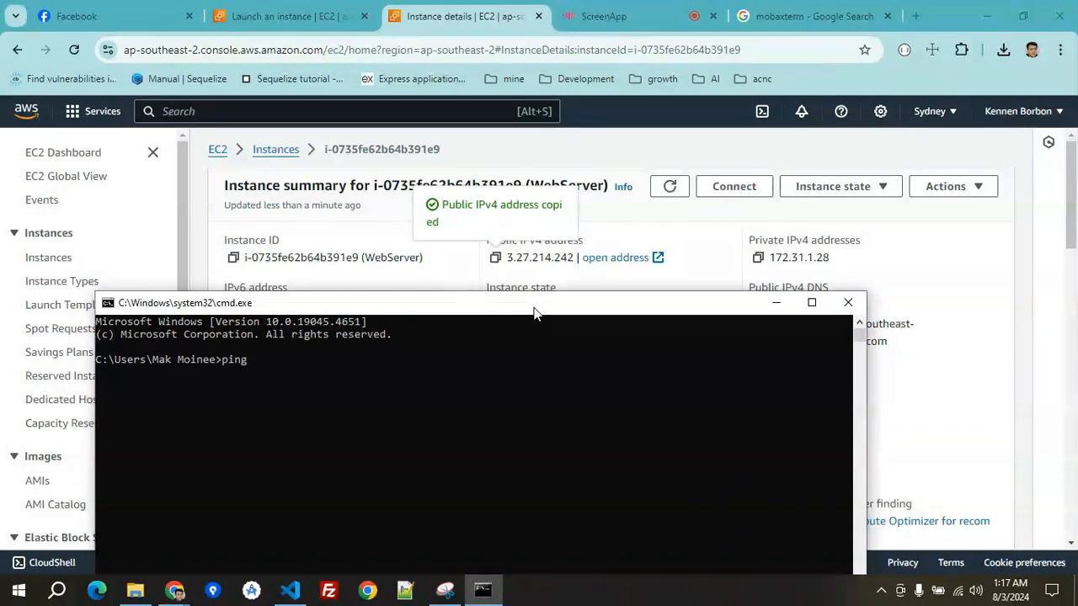
Ping the instance's public address 3.27.214.242 continuously with the -t option, and close the Command Prompt.
type("ping")
key("ctrl+v")
type("-t")
key("Return")
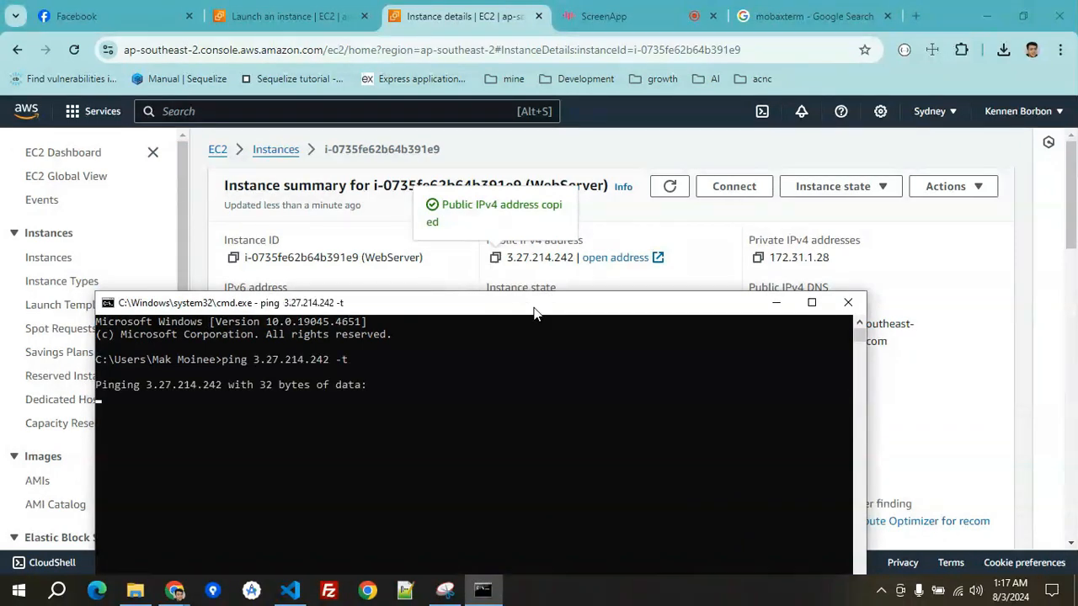
left_click_drag(511, 312, 792, 205)
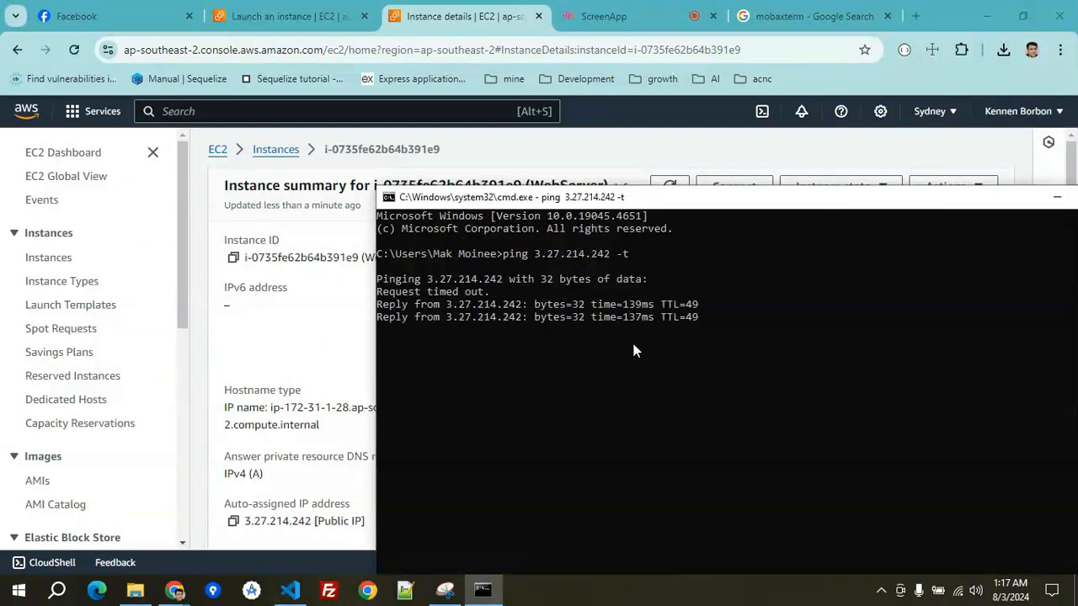
left_click_drag(789, 199, 574, 168)
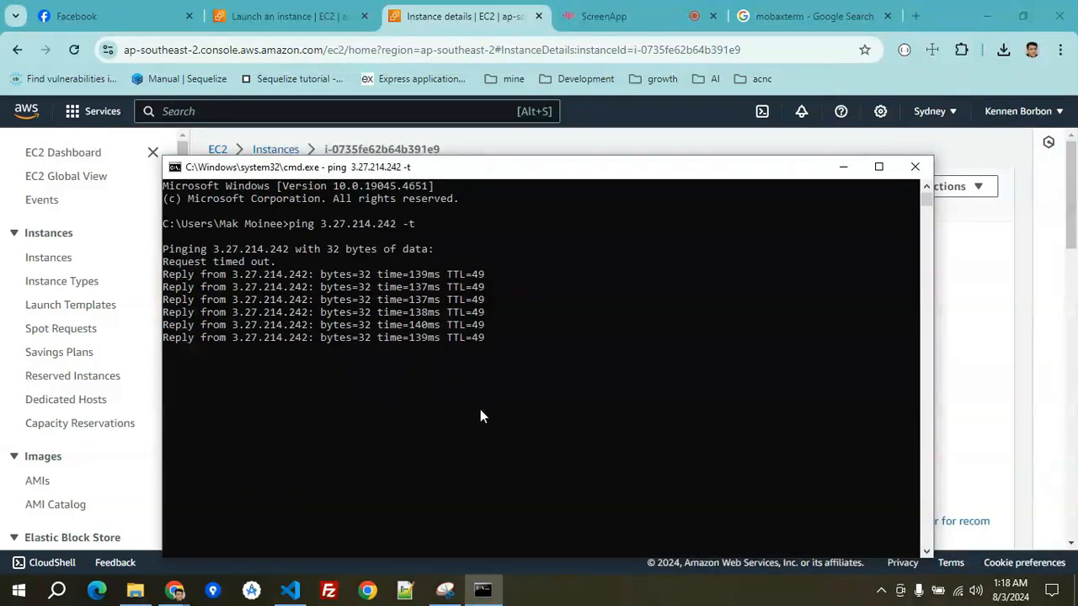
left_click(914, 168)
scroll(400, 388, "down", 3)
scroll(401, 383, "up", 5)
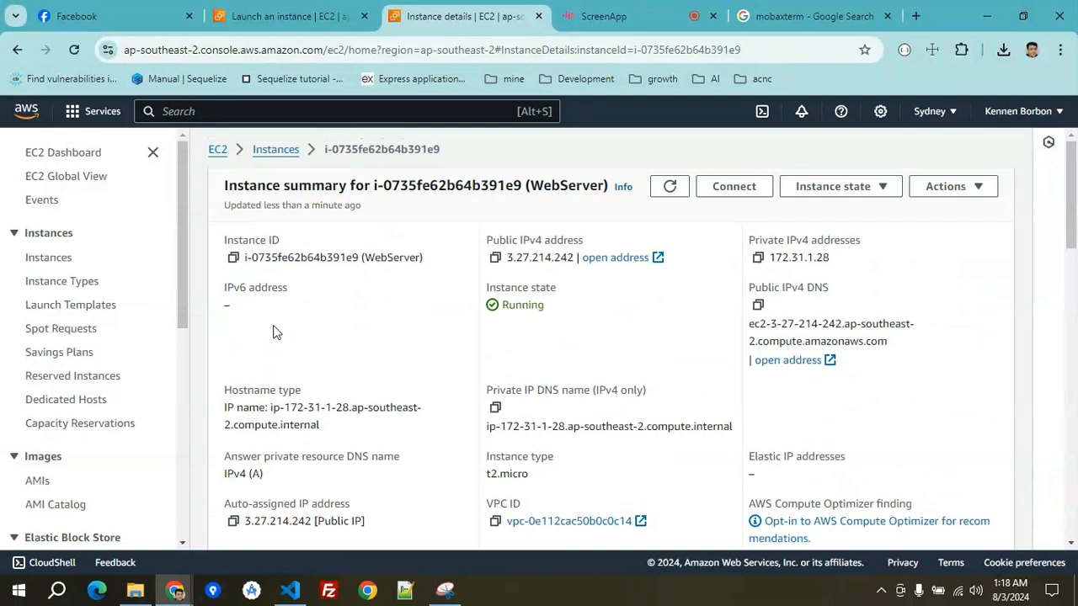
Launch MobaXterm and start creating a new SSH session.
left_click(16, 595)
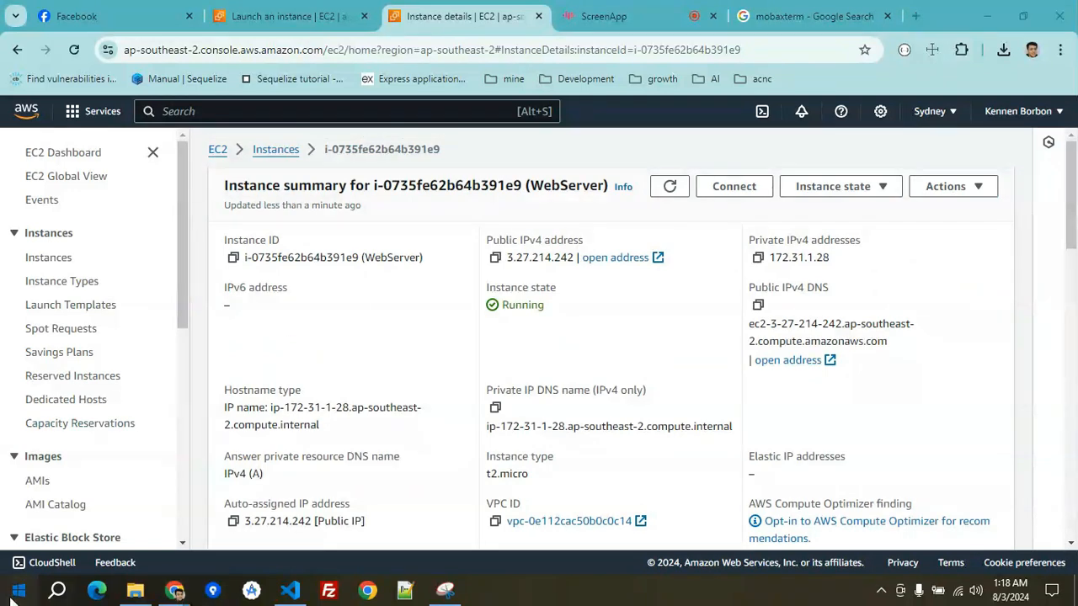
type("mobaxter")
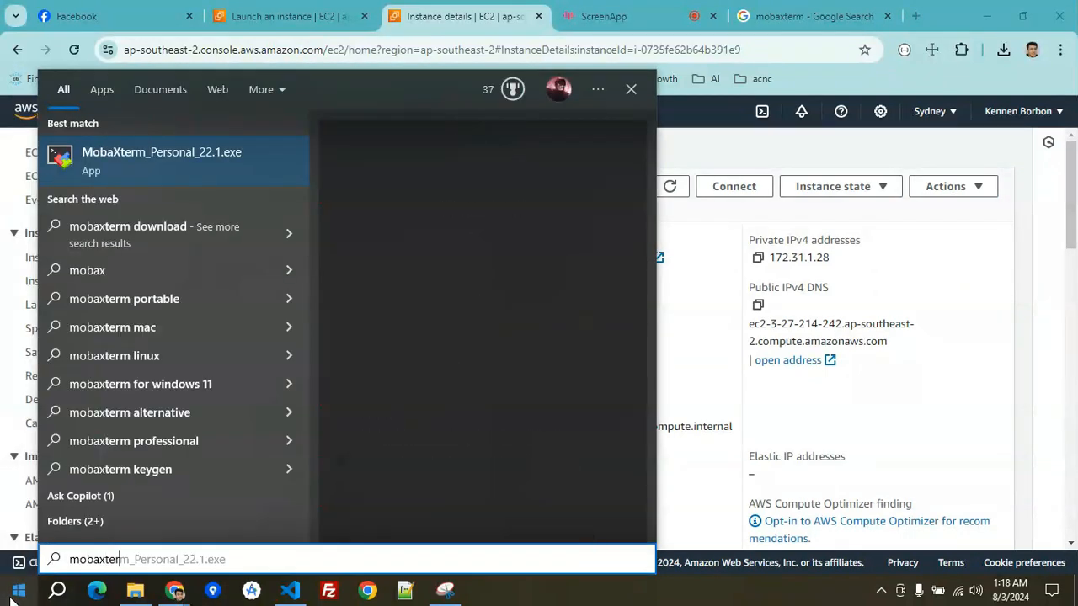
left_click(150, 154)
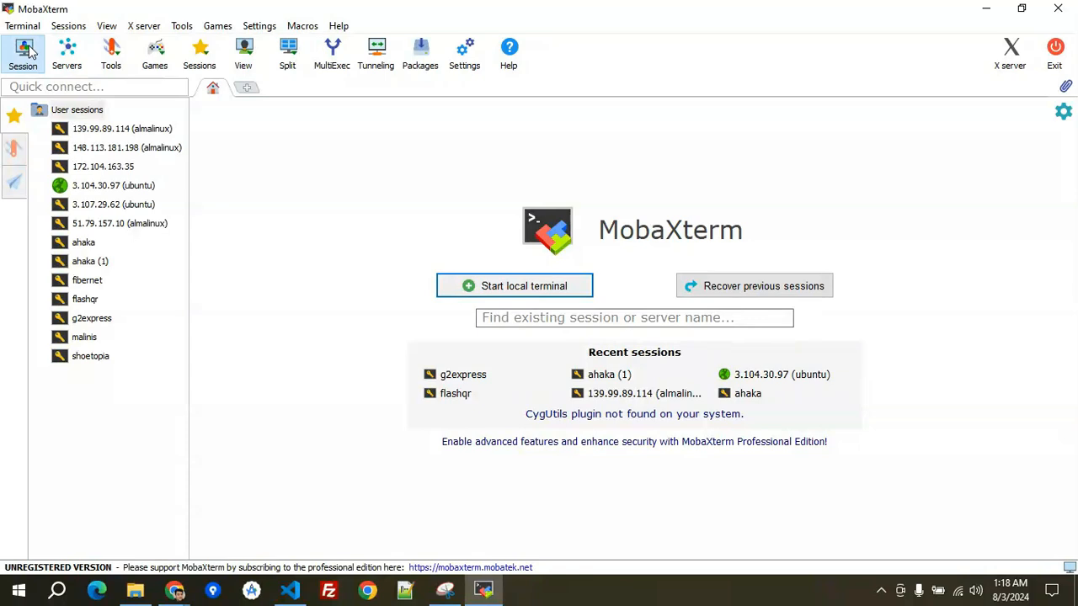
left_click(23, 52)
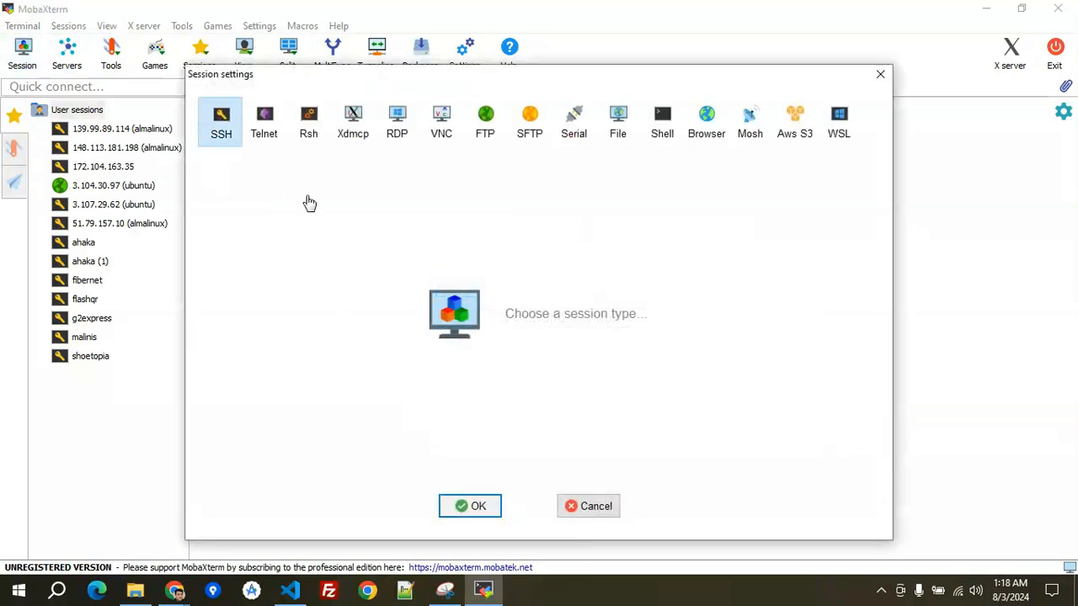
Copy the instance's public IPv4 address from its EC2 details in Chrome and set it as the SSH session's remote host in MobaXterm.
left_click(176, 590)
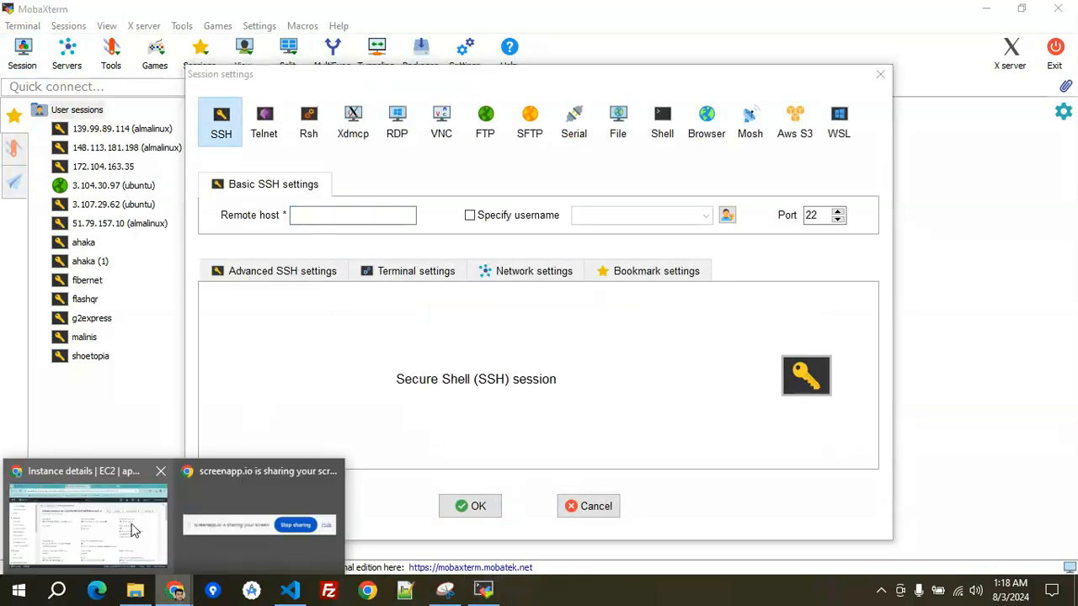
left_click(130, 529)
left_click(495, 258)
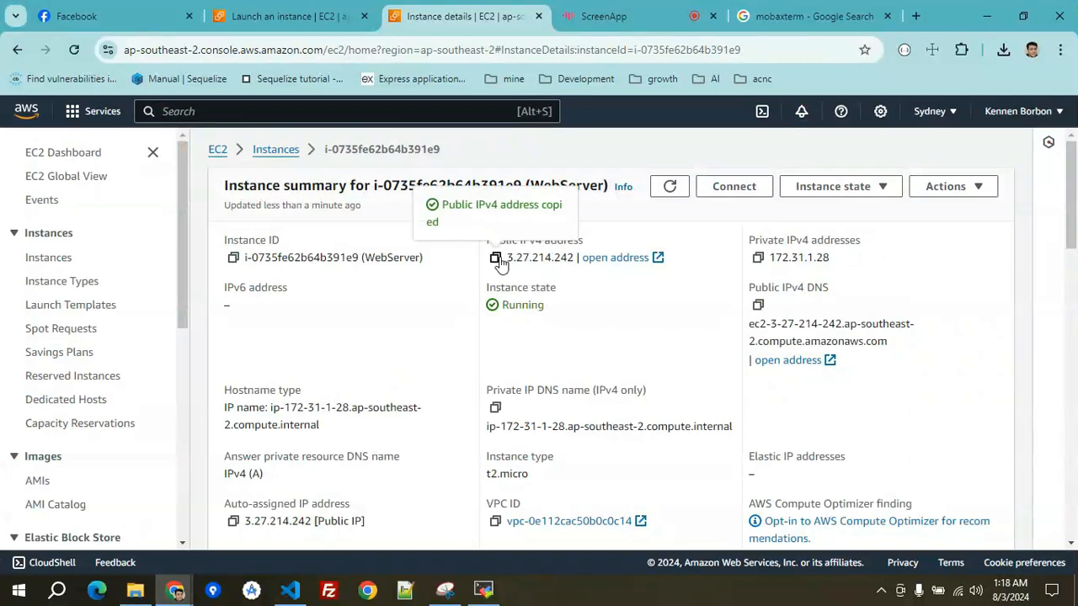
left_click(482, 590)
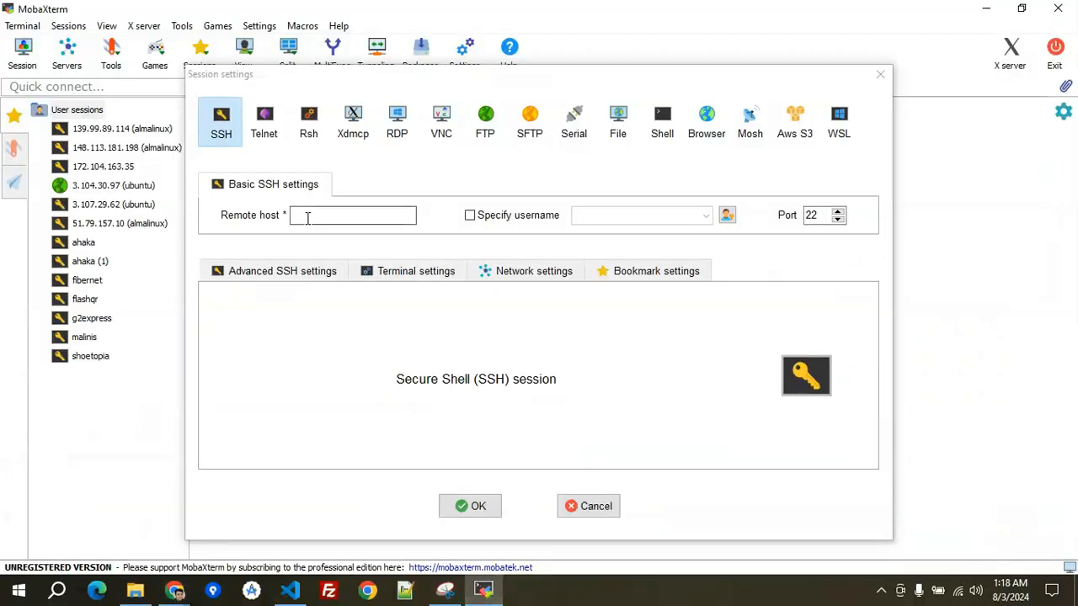
right_click(307, 218)
left_click(366, 284)
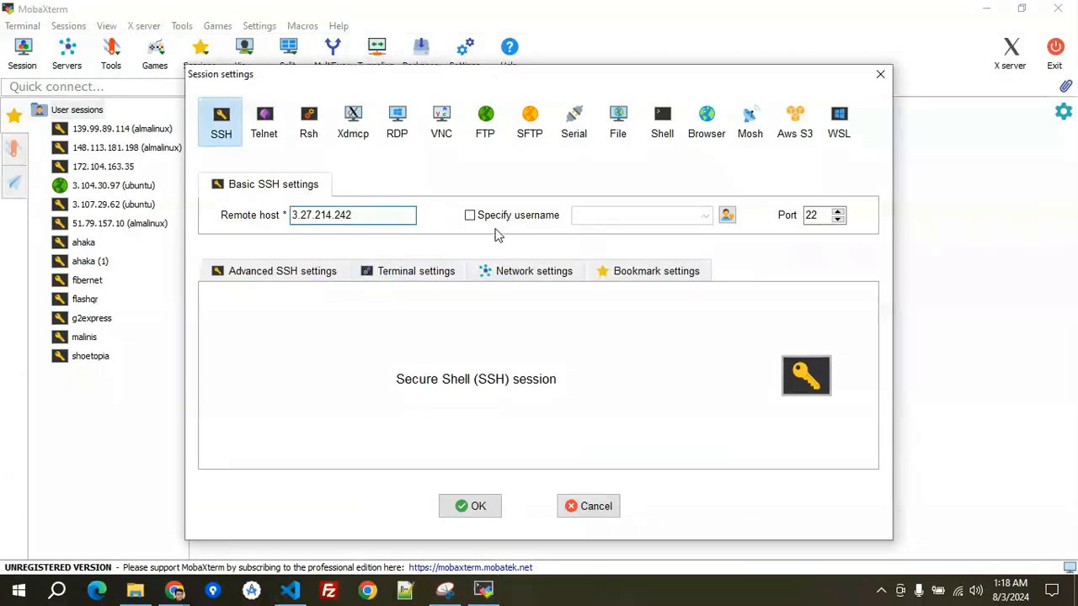
Specify ubuntu as the username for the SSH session.
left_click(471, 218)
left_click(629, 215)
left_click_drag(629, 214, 576, 215)
type("ubv")
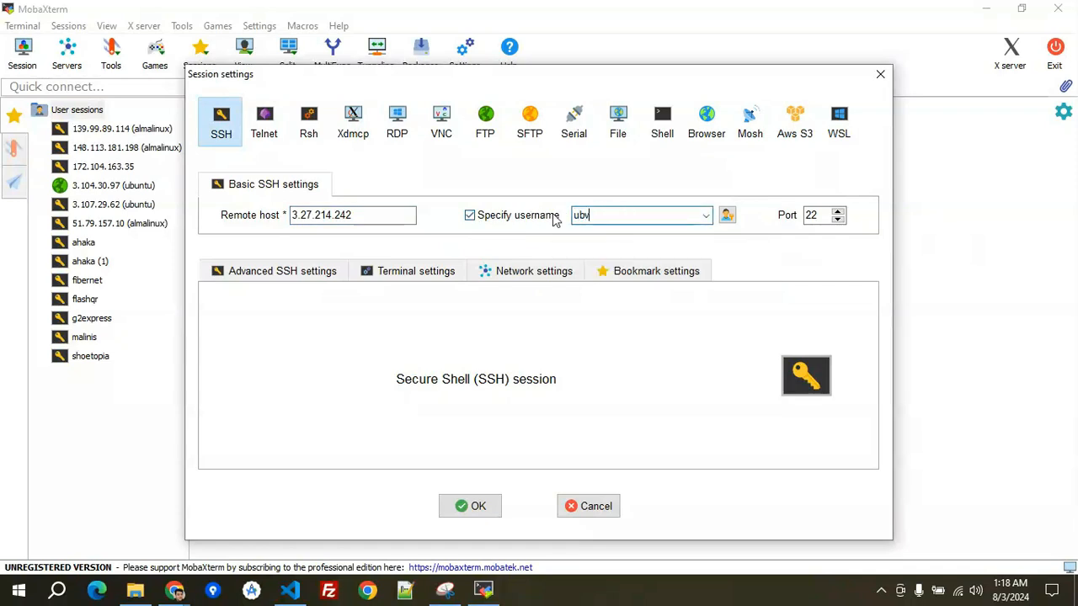
type("ntu")
Enable private key authentication with WebServerKeyPair.pem from Downloads in the advanced SSH settings, and connect the session.
left_click(303, 273)
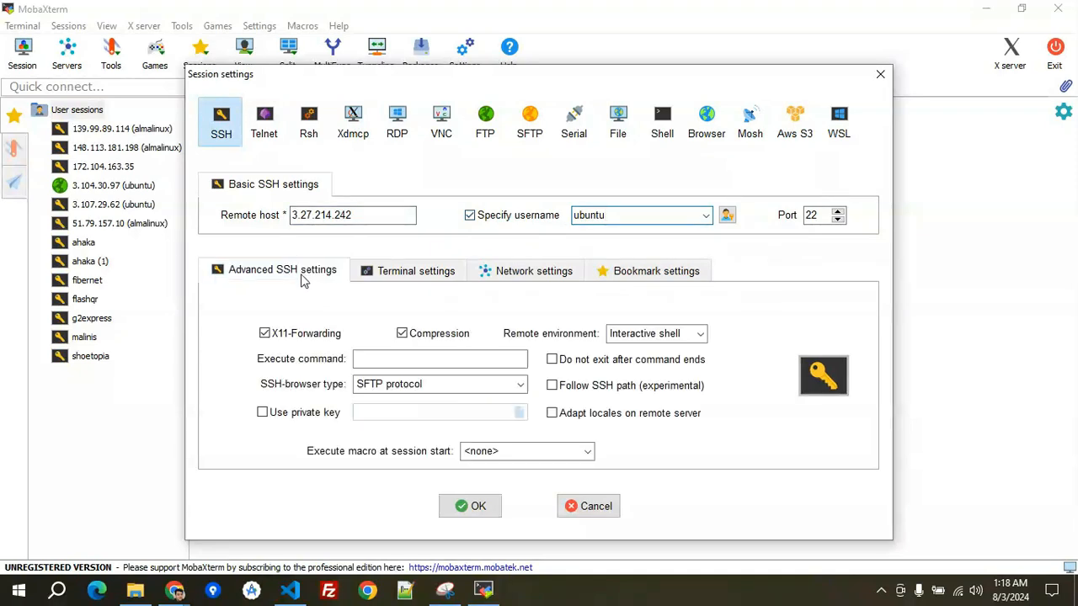
left_click(262, 413)
left_click(521, 412)
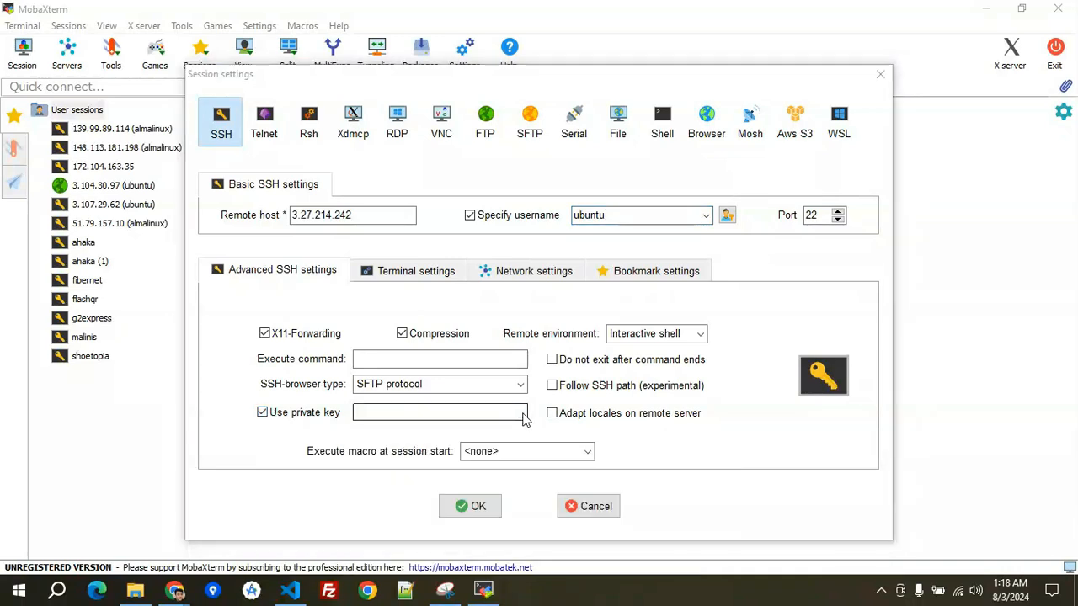
left_click(310, 295)
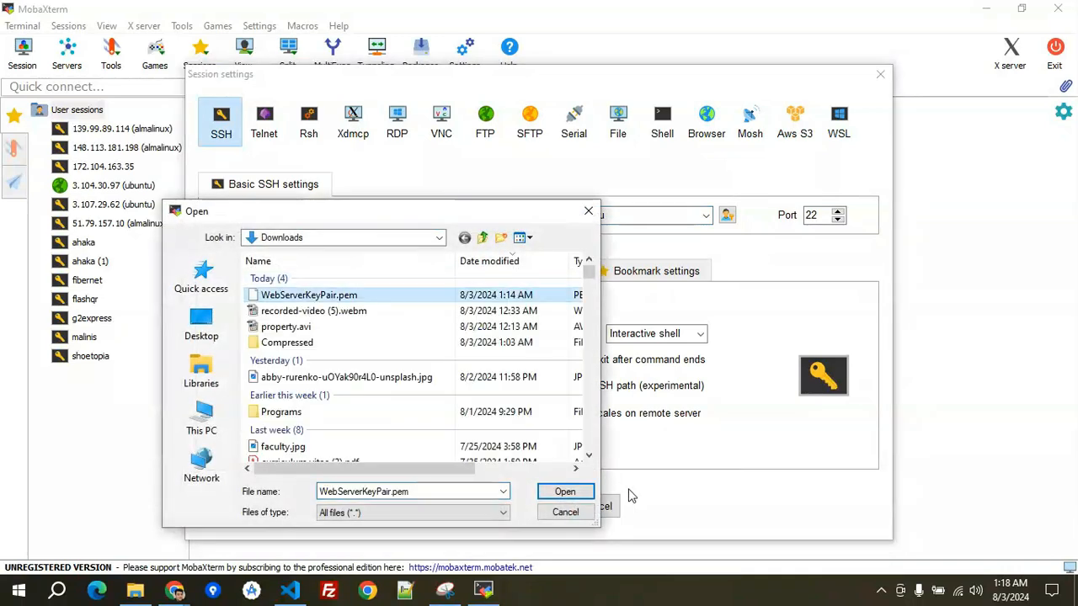
left_click(569, 492)
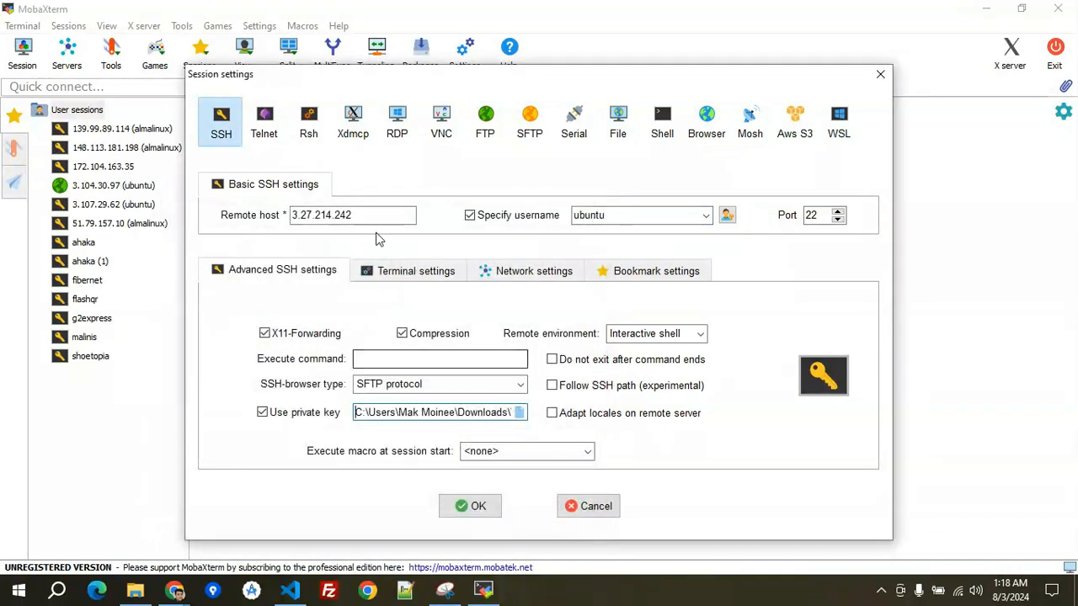
left_click(452, 506)
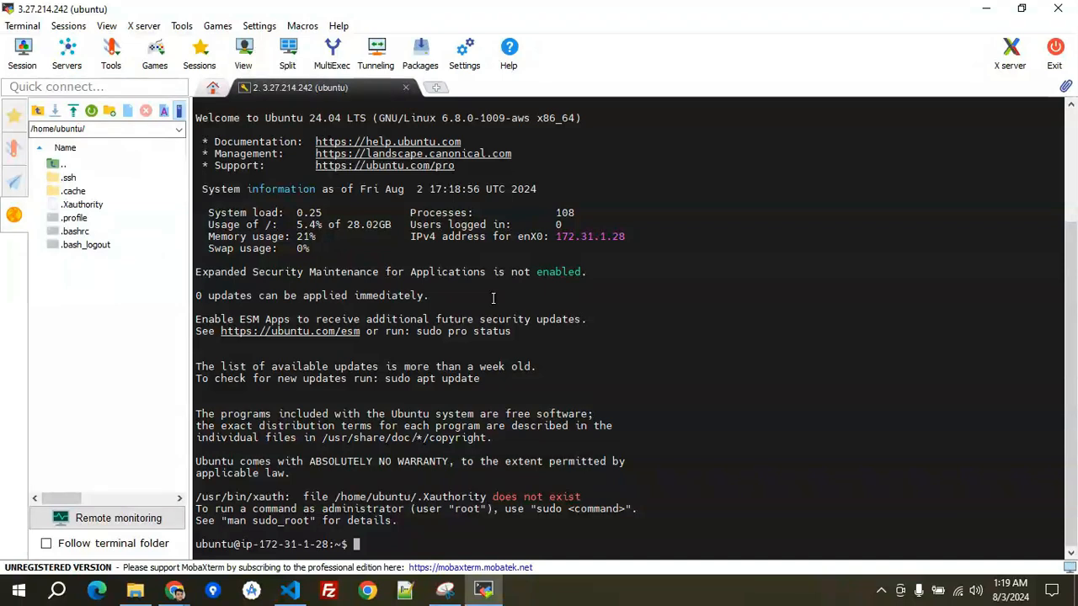
Clear the terminal and refresh the server's package lists with sudo apt-get update.
type("clear")
key("Return")
type("sudo apt")
key("BackSpace")
type("-get update")
key("Return")
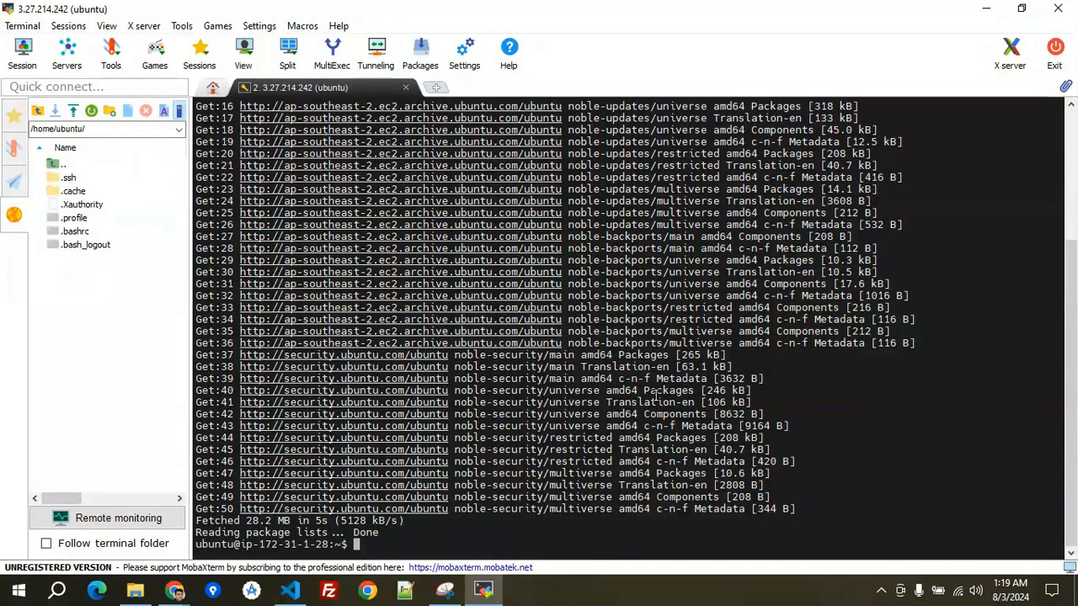
Clear the terminal and install Apache with sudo apt install apache2, accepting the installation with Y.
type("clear")
key("Return")
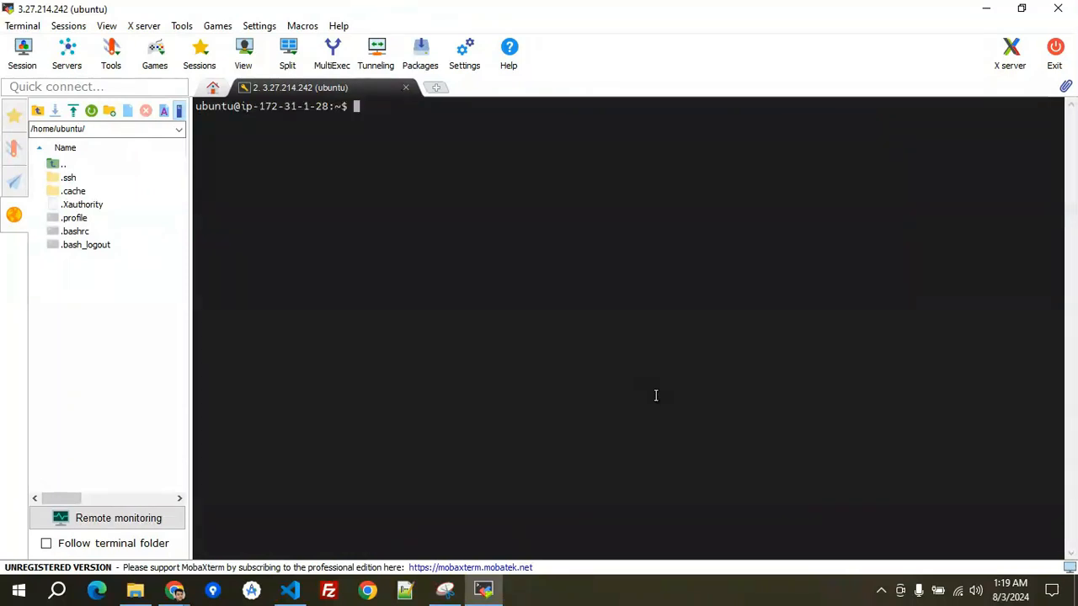
type("sudo apt install ")
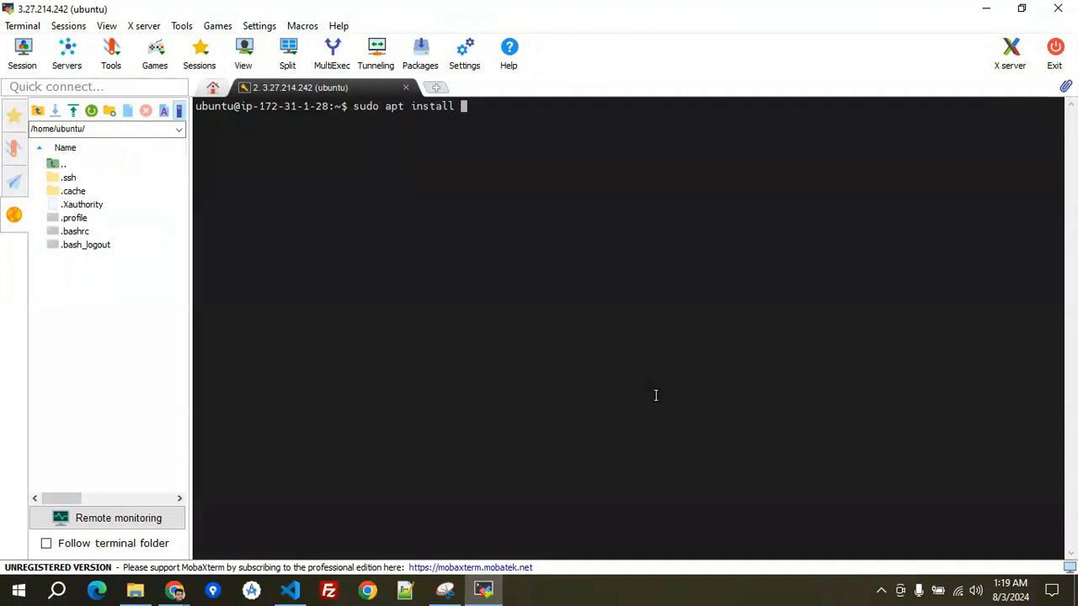
type("apache2")
key("Return")
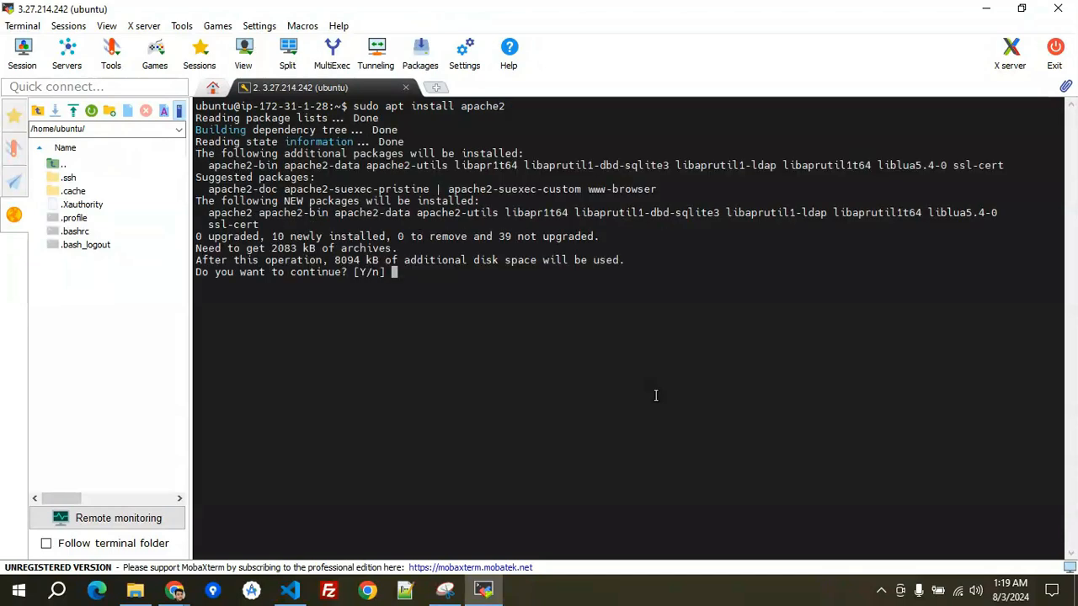
type("Y")
key("Return")
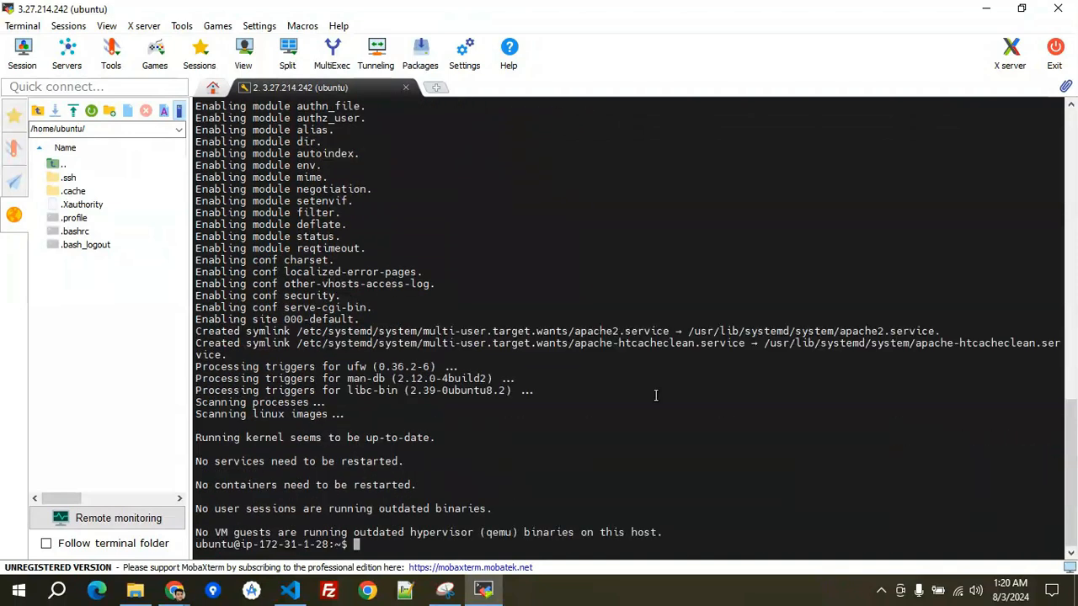
Clear the terminal and try to start Apache with sudo systemctl apache2 start.
type("clear")
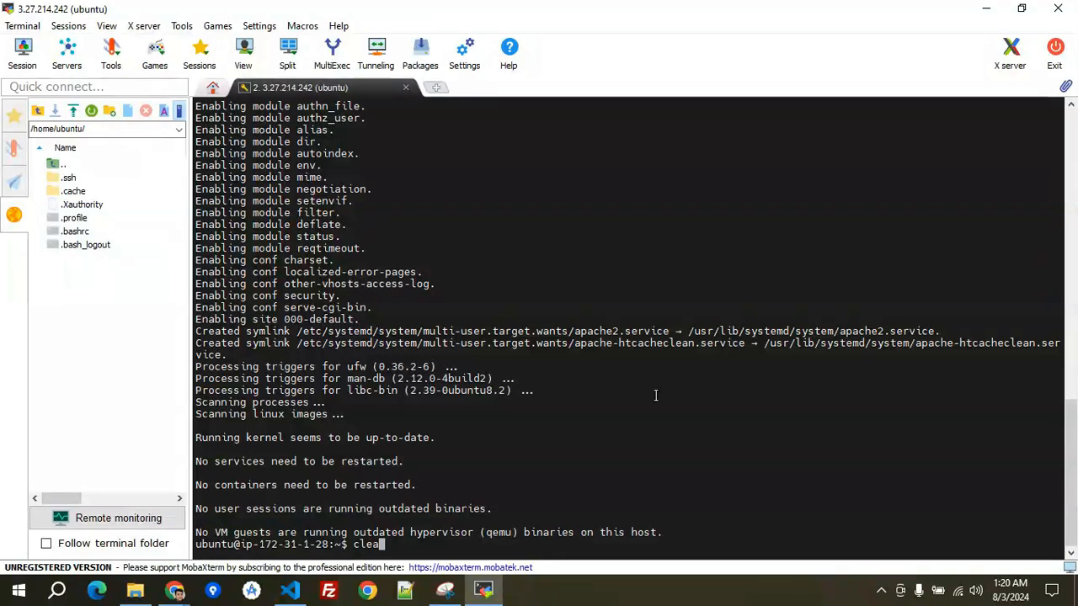
key("Return")
type("sudo system")
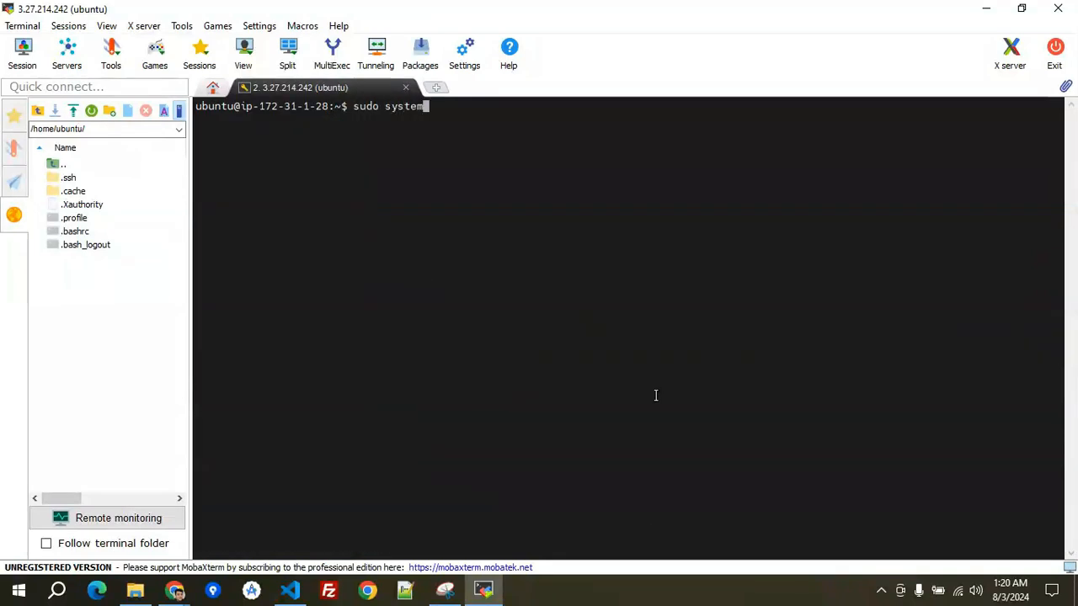
type("ctl apache2 s")
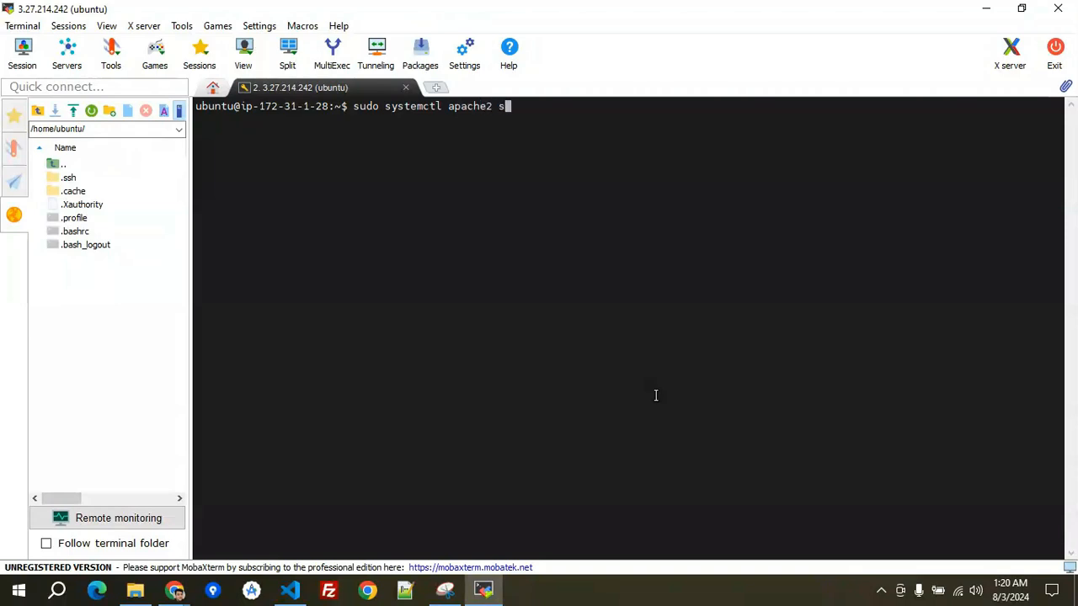
type("tart")
key("Return")
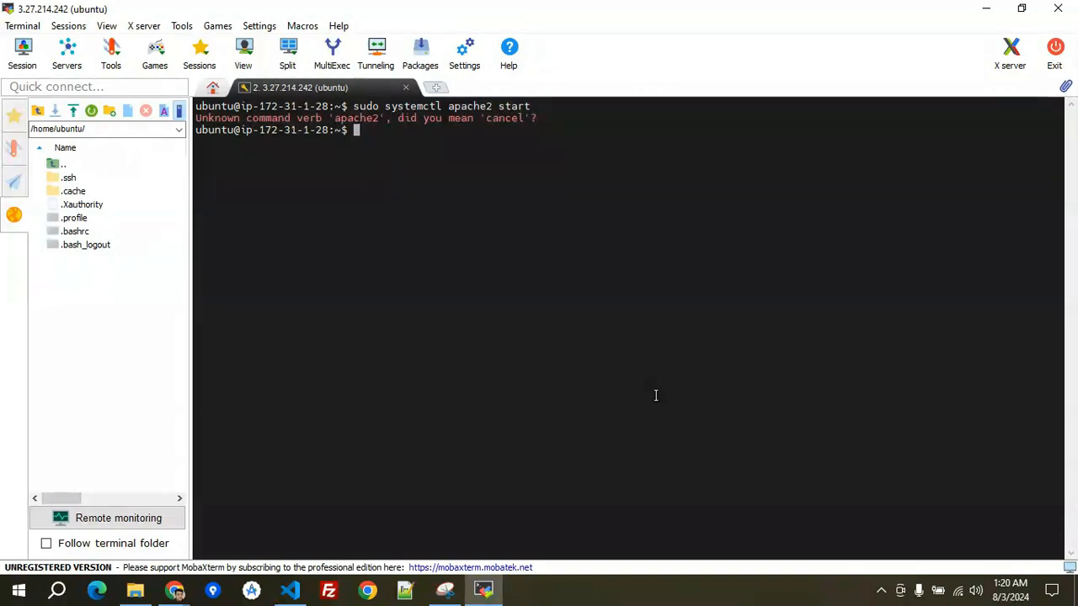
Correct the previous command's word order and start the Apache service with sudo systemctl start apache2.
key("Up")
key("BackSpace")
key("BackSpace")
key("BackSpace")
key("BackSpace")
key("BackSpace")
key("BackSpace")
key("BackSpace")
key("BackSpace")
key("BackSpace")
key("BackSpace")
key("BackSpace")
type("start apache2")
key("Return")
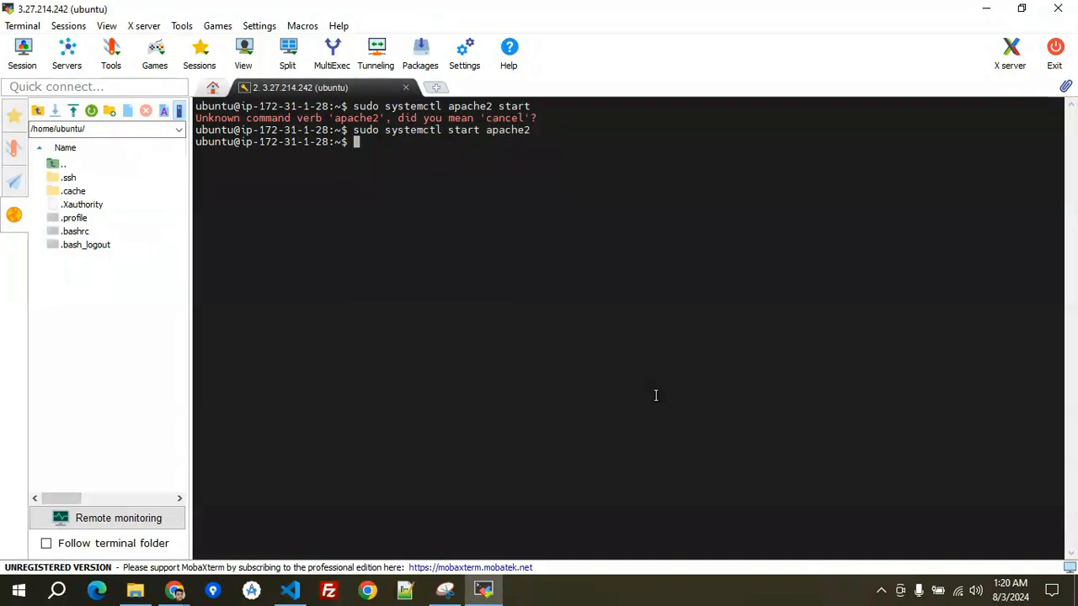
Check the state of the Apache service with sudo systemctl status apache2.
key("Up")
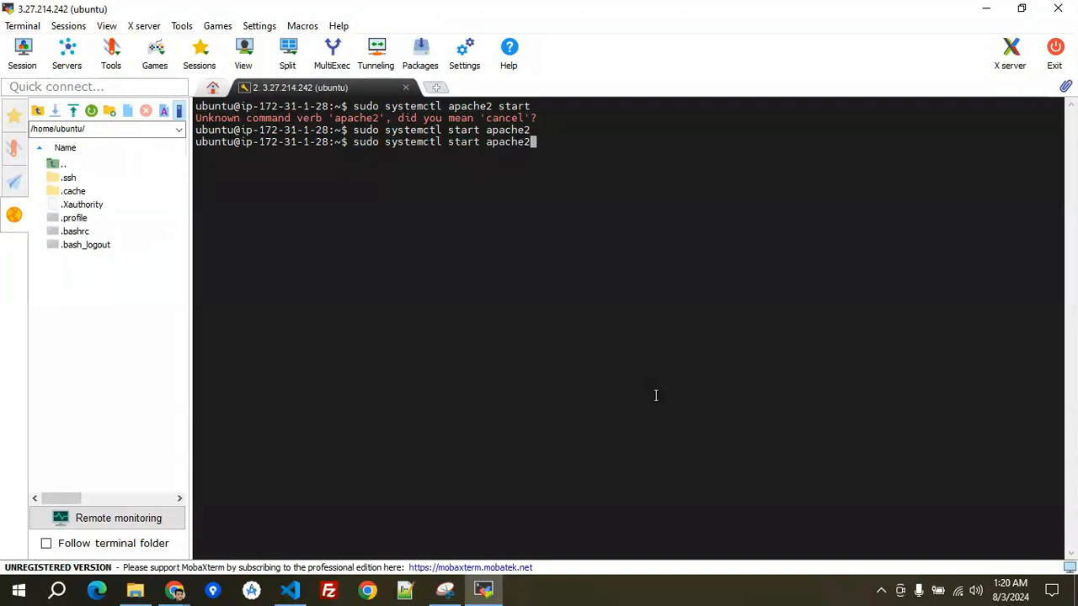
key("Left")
key("Left")
key("Left")
key("Left")
key("Left")
key("Left")
key("Left")
key("BackSpace")
key("BackSpace")
key("BackSpace")
type("atus")
key("Return")
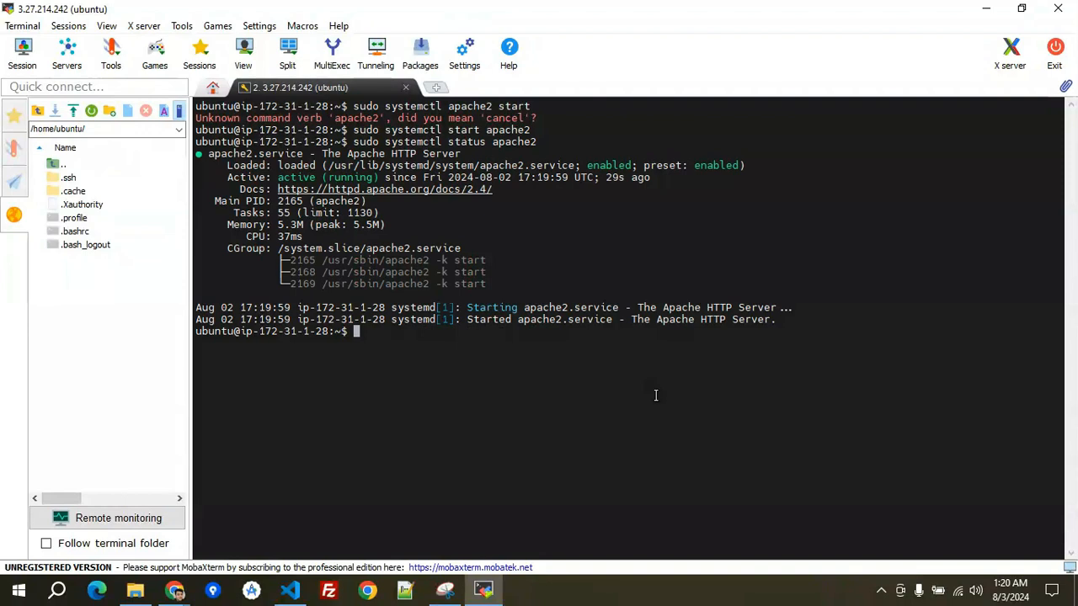
left_click(174, 589)
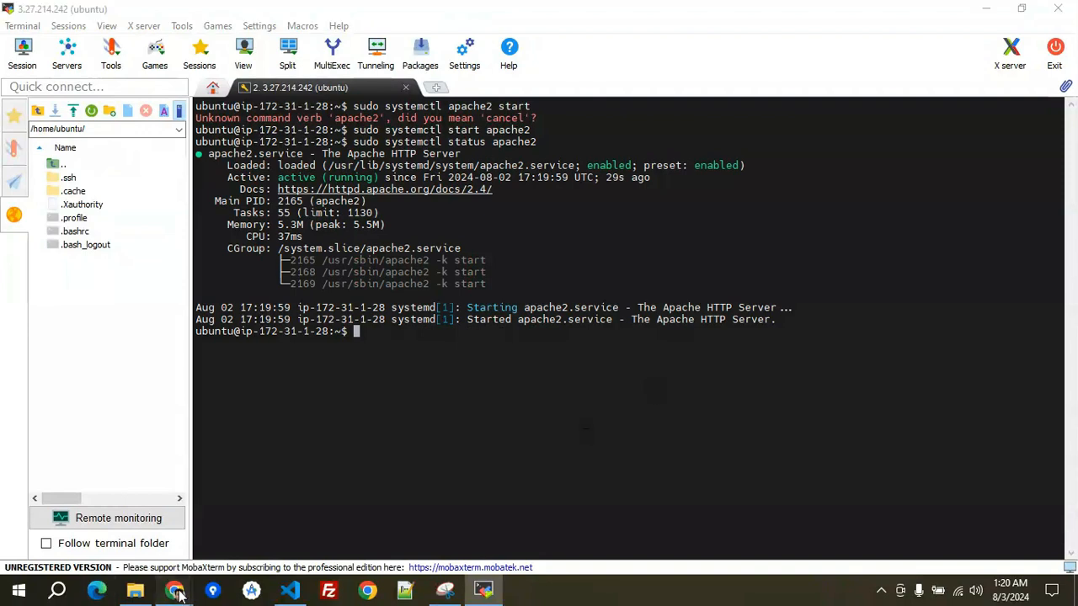
left_click(75, 489)
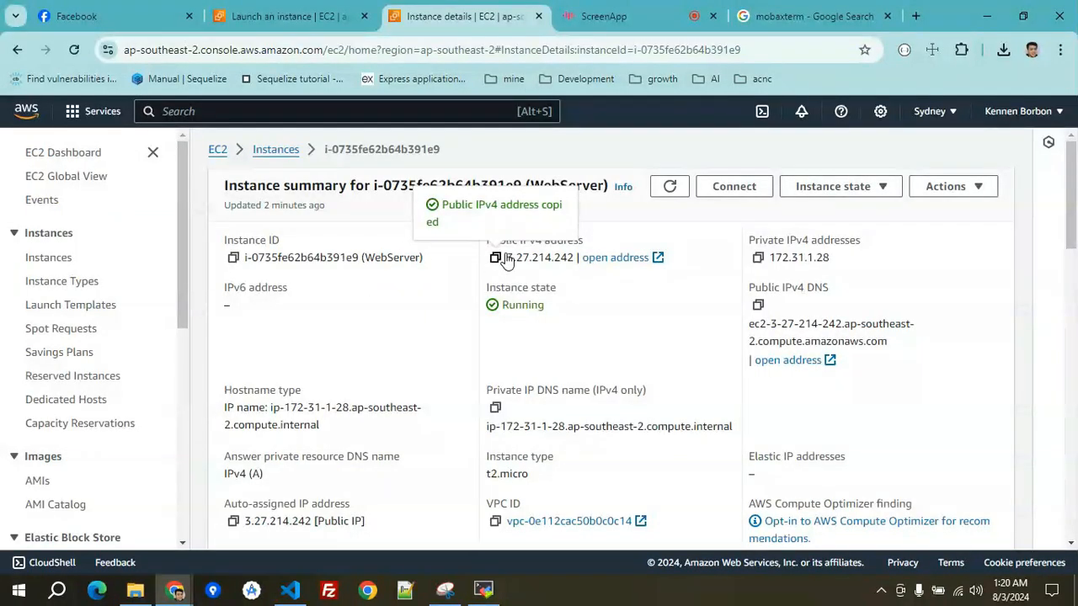
left_click(918, 16)
type("3.27.214.242")
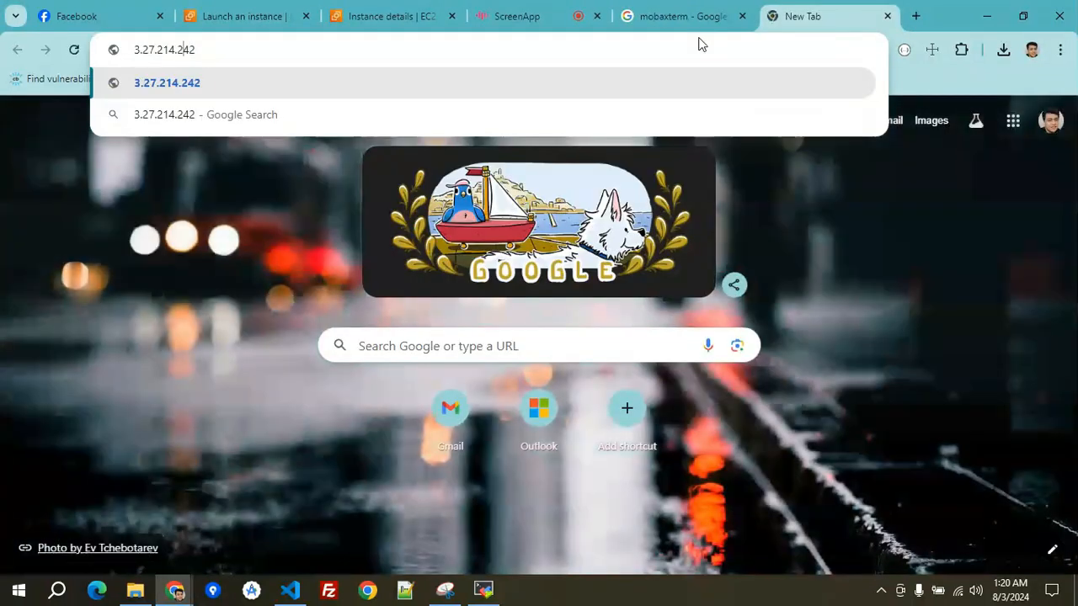
key("Home")
type("http://")
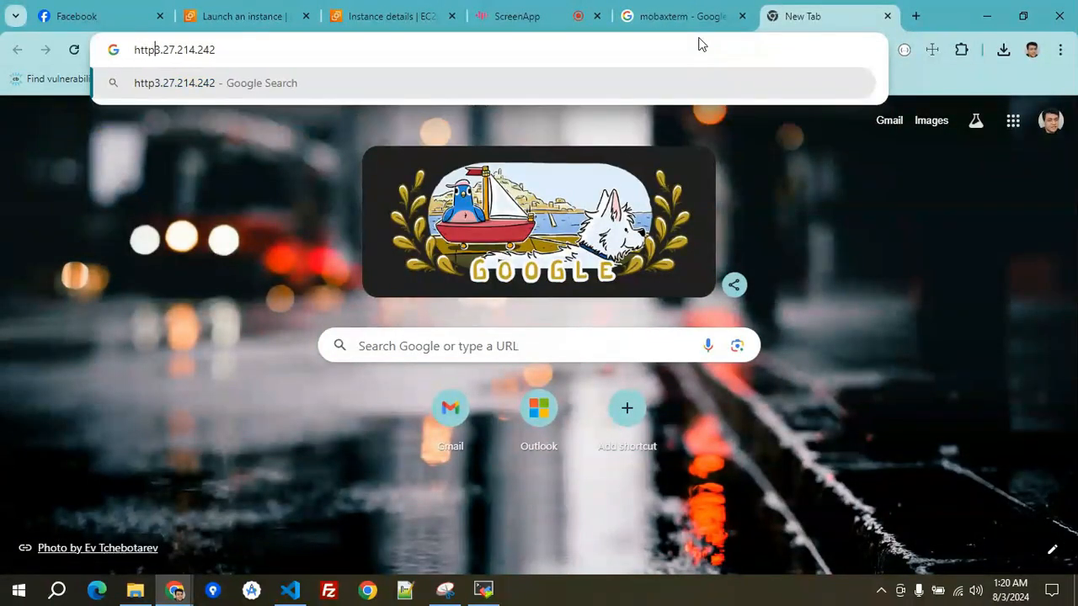
key("Return")
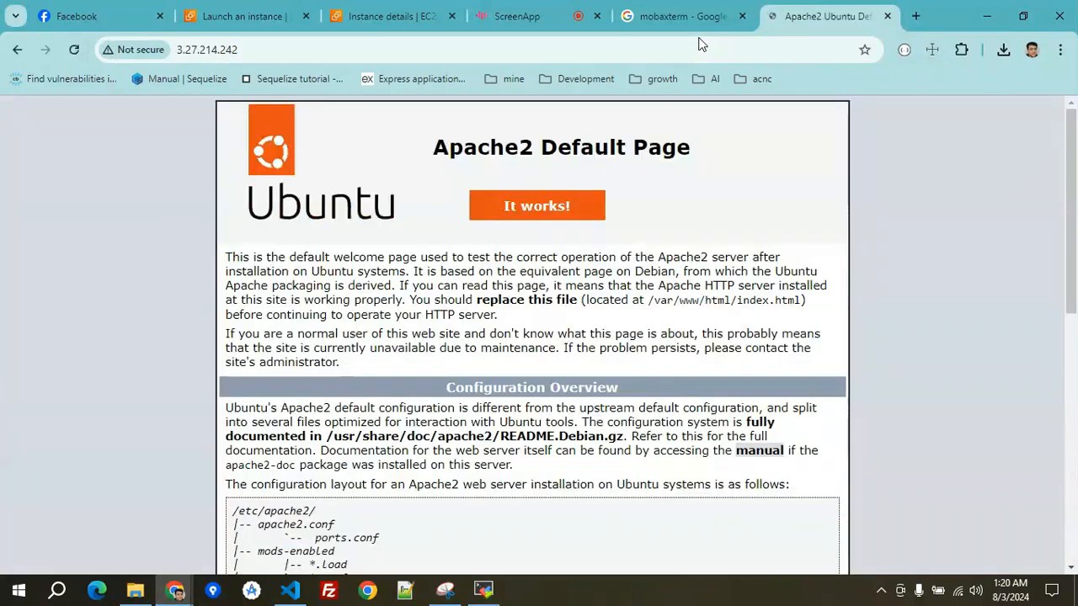
scroll(345, 180, "down", 5)
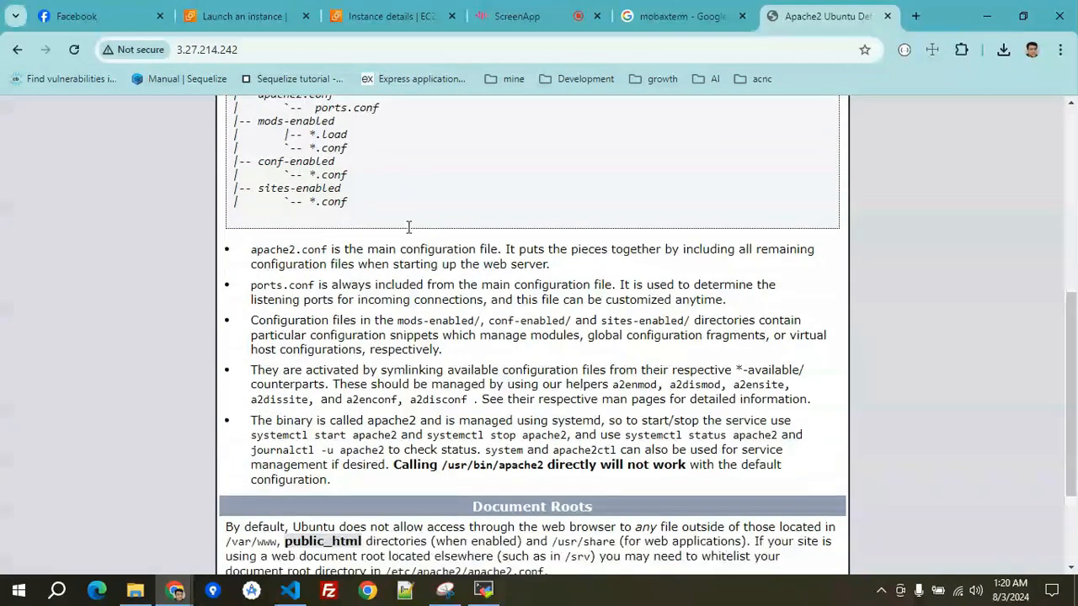
scroll(364, 371, "up", 5)
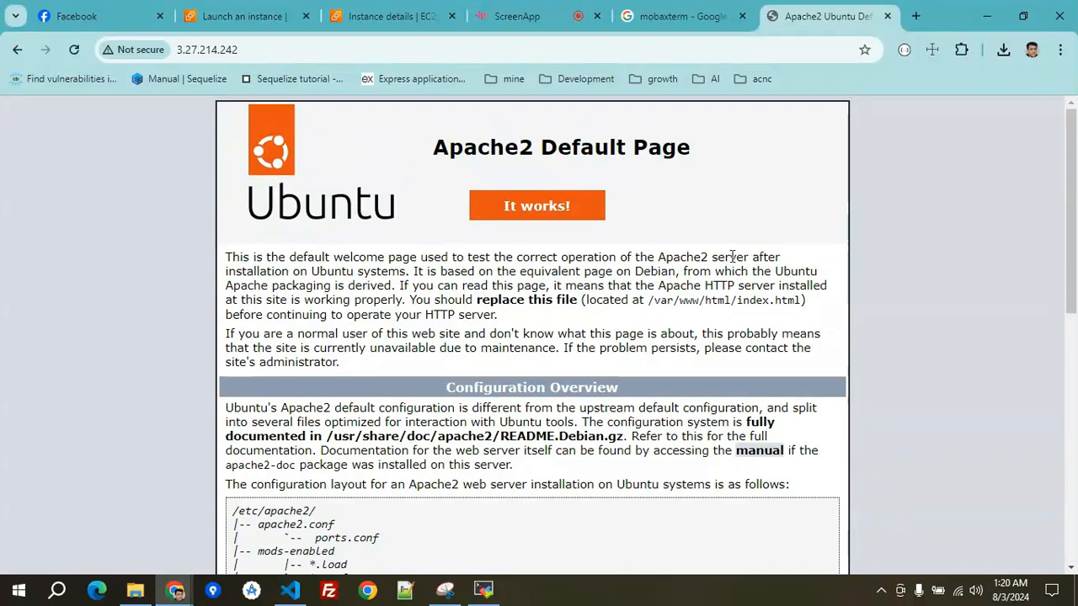
scroll(190, 427, "down", 5)
scroll(190, 428, "up", 5)
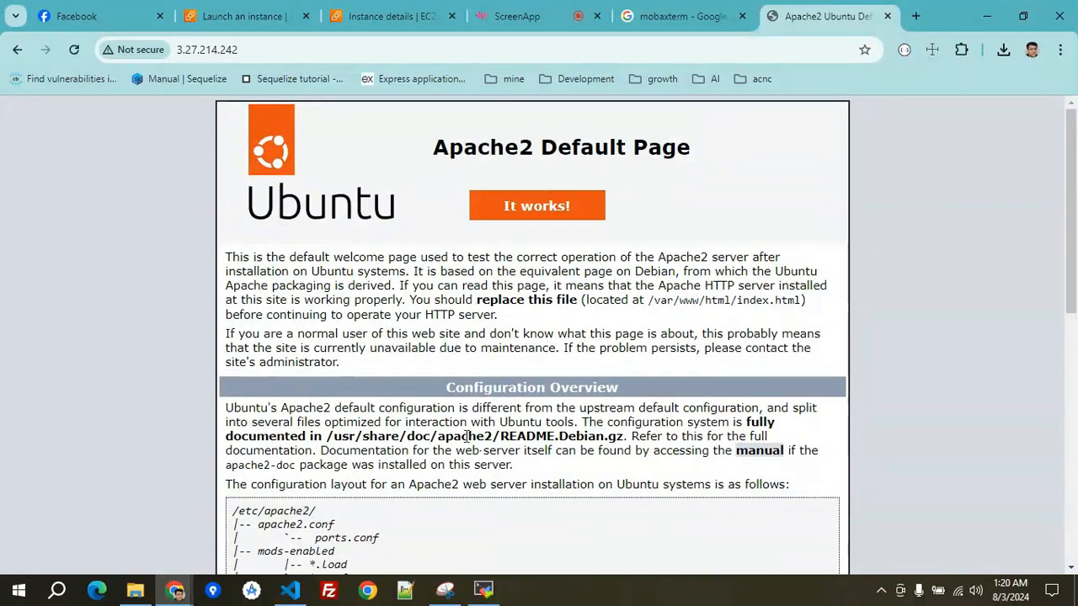